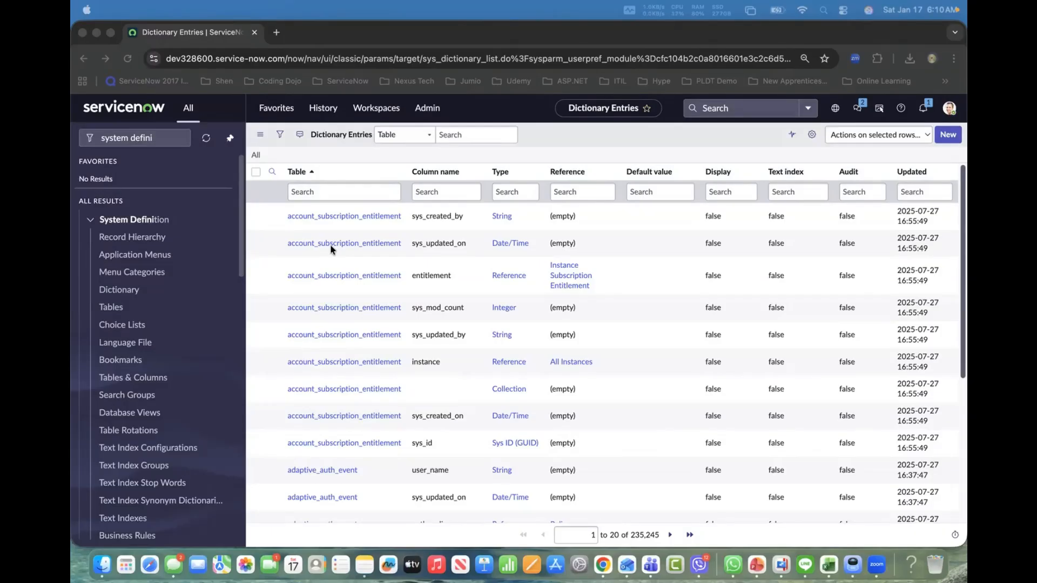
pyautogui.moveTo(474, 204)
pyautogui.mouseDown()
pyautogui.moveTo(516, 316)
pyautogui.moveTo(556, 313)
pyautogui.mouseUp()
pyautogui.moveTo(475, 205)
pyautogui.mouseDown()
pyautogui.moveTo(556, 203)
pyautogui.moveTo(575, 309)
pyautogui.moveTo(547, 313)
pyautogui.mouseUp()
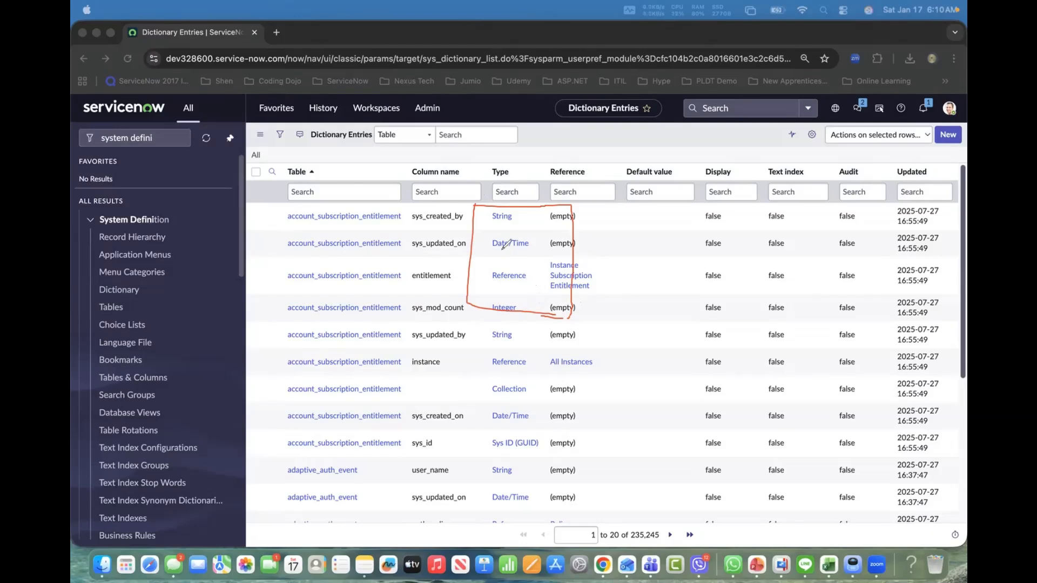
pyautogui.moveTo(484, 228)
pyautogui.mouseDown()
pyautogui.moveTo(513, 237)
pyautogui.moveTo(486, 265)
pyautogui.moveTo(502, 253)
pyautogui.moveTo(510, 268)
pyautogui.moveTo(483, 289)
pyautogui.moveTo(519, 296)
pyautogui.moveTo(522, 286)
pyautogui.moveTo(519, 297)
pyautogui.mouseUp()
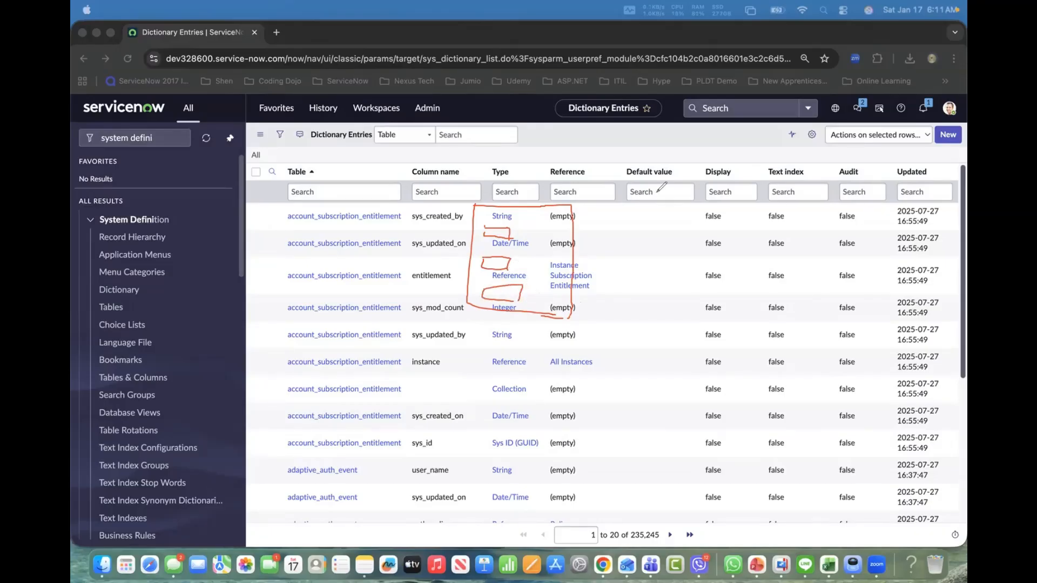
pyautogui.moveTo(701, 168)
pyautogui.mouseDown()
pyautogui.moveTo(576, 163)
pyautogui.moveTo(559, 189)
pyautogui.mouseUp()
pyautogui.moveTo(593, 139); pyautogui.dragTo(636, 147)
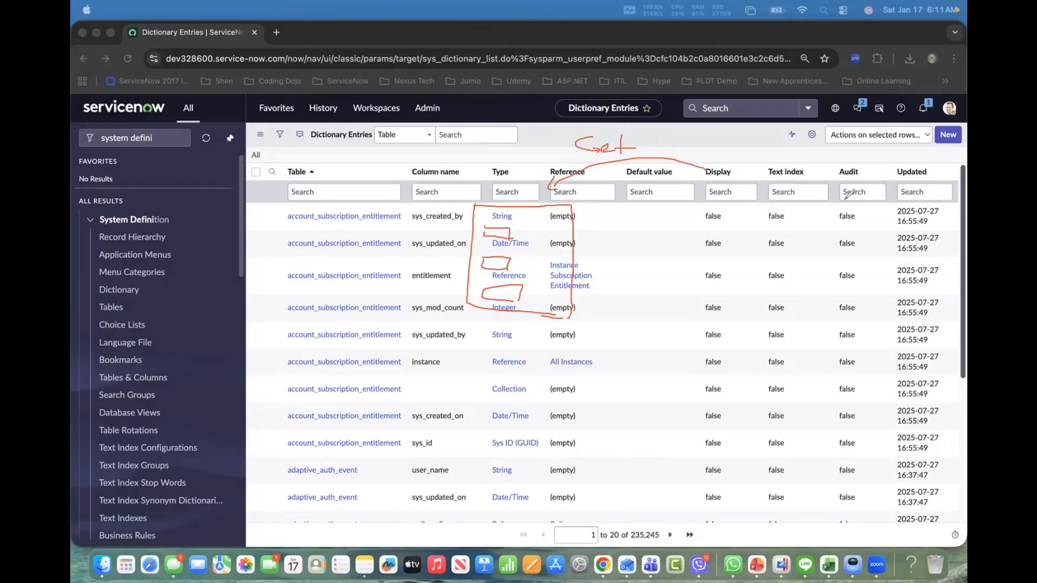
pyautogui.moveTo(839, 174); pyautogui.dragTo(872, 223)
pyautogui.moveTo(835, 182); pyautogui.dragTo(875, 212)
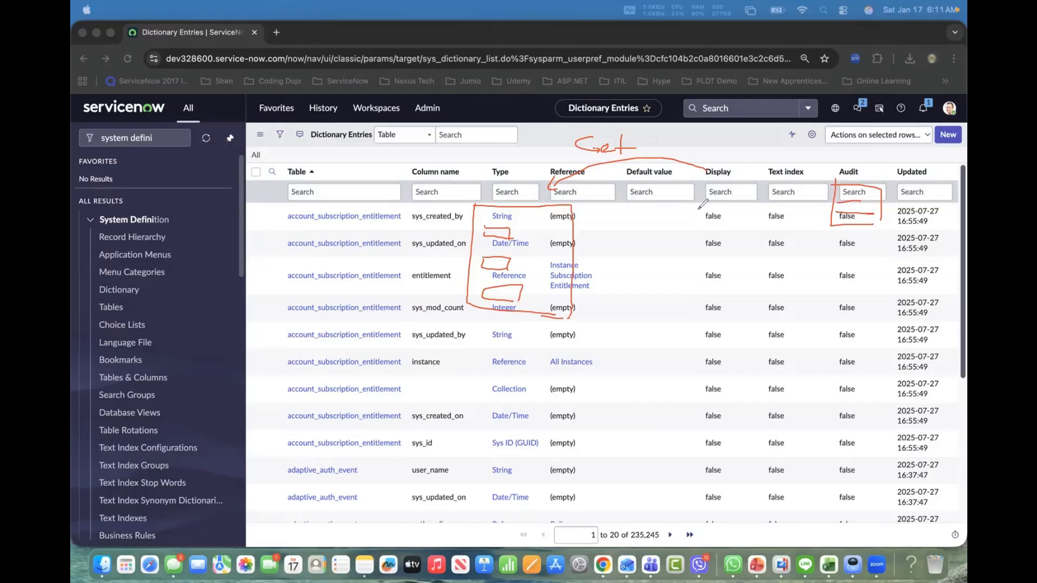
pyautogui.moveTo(707, 188)
pyautogui.mouseDown()
pyautogui.moveTo(703, 200)
pyautogui.moveTo(708, 193)
pyautogui.mouseUp()
pyautogui.moveTo(713, 207)
pyautogui.mouseDown()
pyautogui.moveTo(719, 187)
pyautogui.moveTo(738, 208)
pyautogui.moveTo(828, 160)
pyautogui.moveTo(837, 178)
pyautogui.moveTo(744, 201)
pyautogui.moveTo(755, 195)
pyautogui.mouseUp()
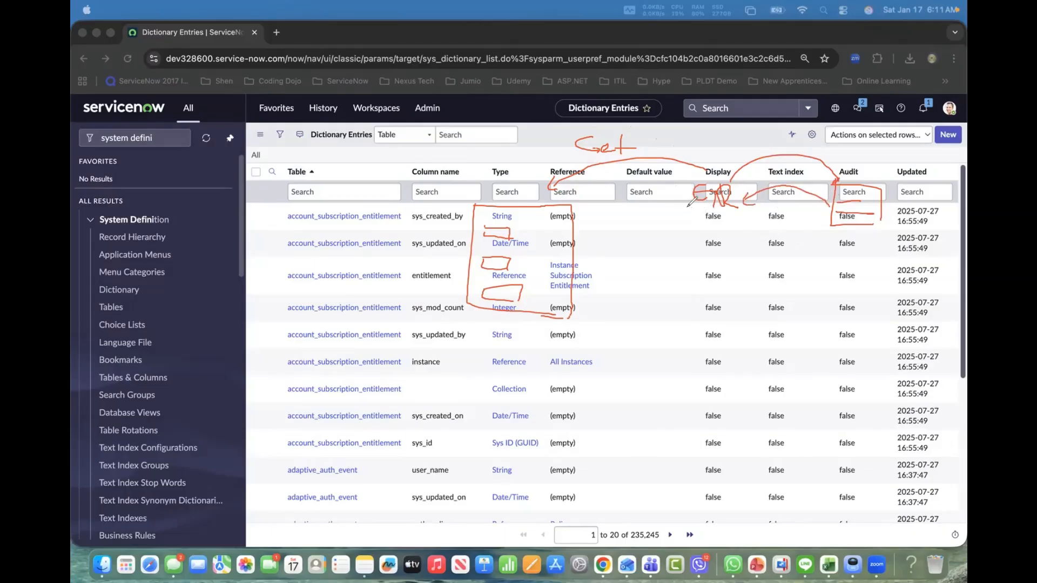
pyautogui.moveTo(603, 183)
pyautogui.mouseDown()
pyautogui.moveTo(597, 190)
pyautogui.moveTo(625, 185)
pyautogui.moveTo(629, 198)
pyautogui.mouseUp()
pyautogui.moveTo(616, 186); pyautogui.dragTo(636, 184)
pyautogui.moveTo(507, 222); pyautogui.dragTo(519, 218)
pyautogui.moveTo(522, 286); pyautogui.dragTo(545, 277)
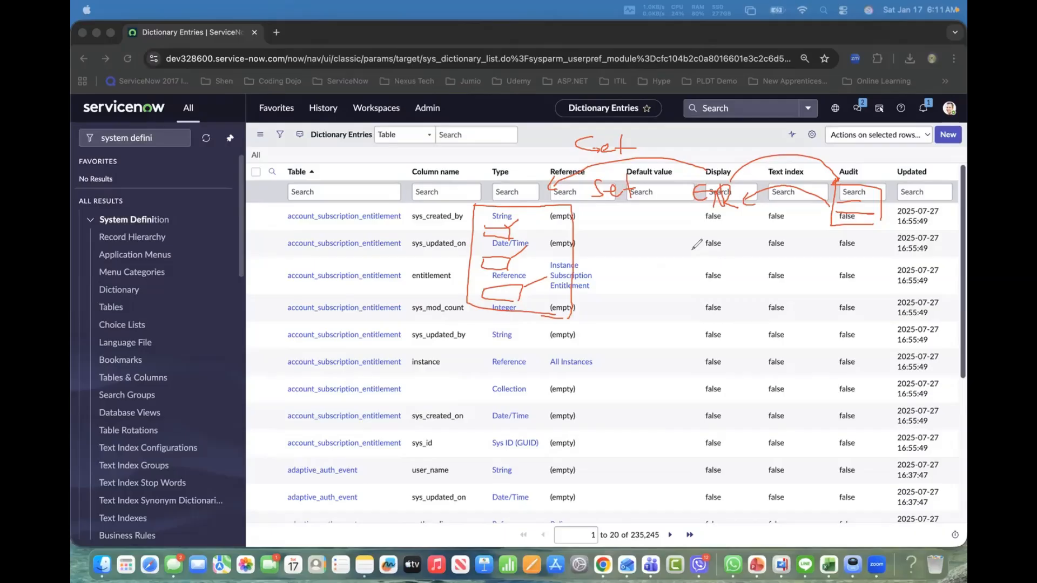
pyautogui.moveTo(527, 300); pyautogui.dragTo(591, 303)
pyautogui.moveTo(523, 268); pyautogui.dragTo(597, 267)
pyautogui.moveTo(519, 232)
pyautogui.mouseDown()
pyautogui.moveTo(590, 233)
pyautogui.moveTo(582, 237)
pyautogui.mouseUp()
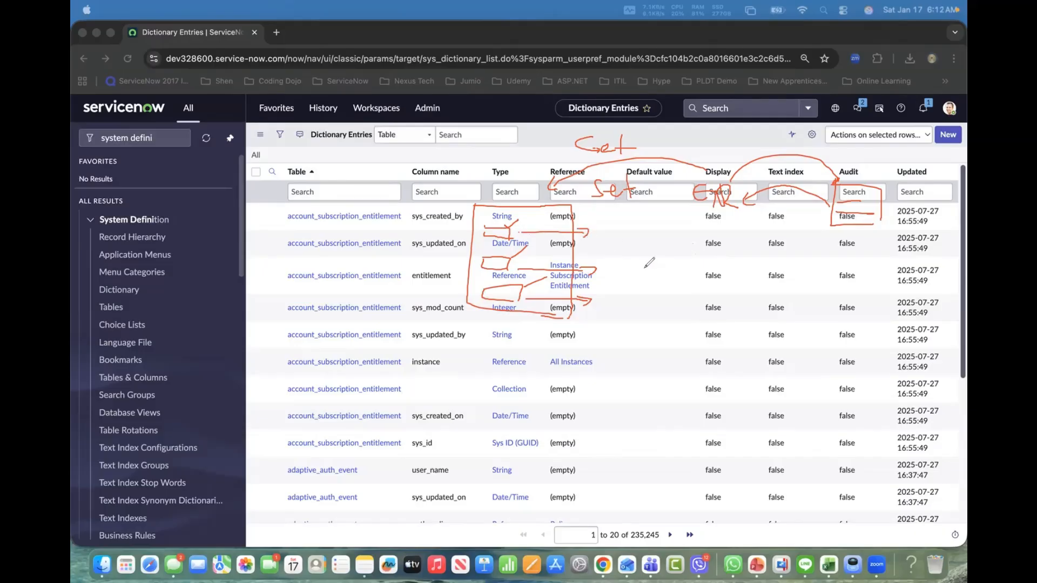
pyautogui.moveTo(627, 222); pyautogui.dragTo(619, 316)
pyautogui.moveTo(646, 275)
pyautogui.mouseDown()
pyautogui.moveTo(709, 275)
pyautogui.moveTo(858, 233)
pyautogui.moveTo(839, 266)
pyautogui.mouseUp()
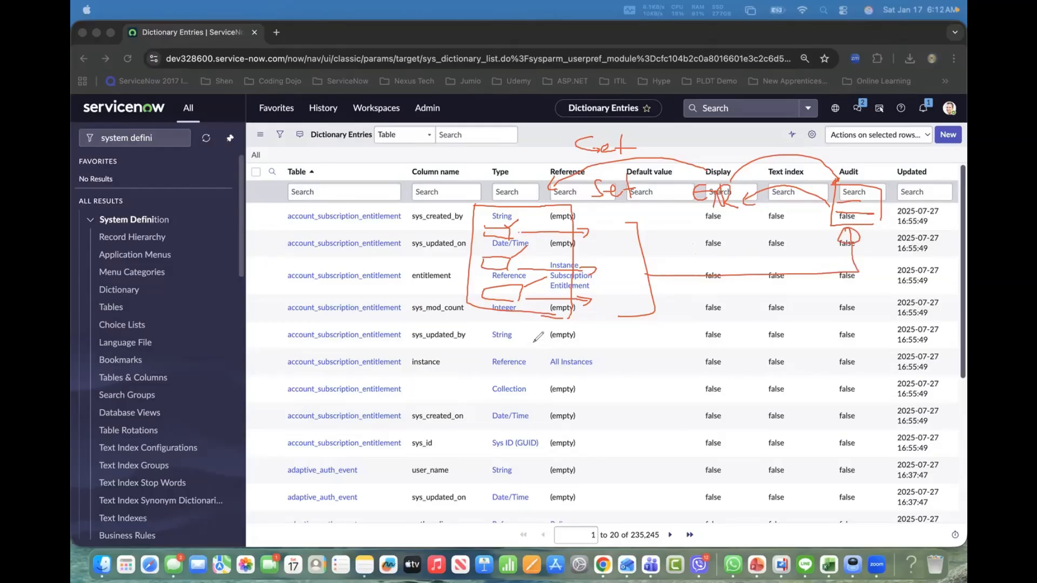
pyautogui.moveTo(530, 325)
pyautogui.mouseDown()
pyautogui.moveTo(826, 382)
pyautogui.moveTo(865, 320)
pyautogui.mouseUp()
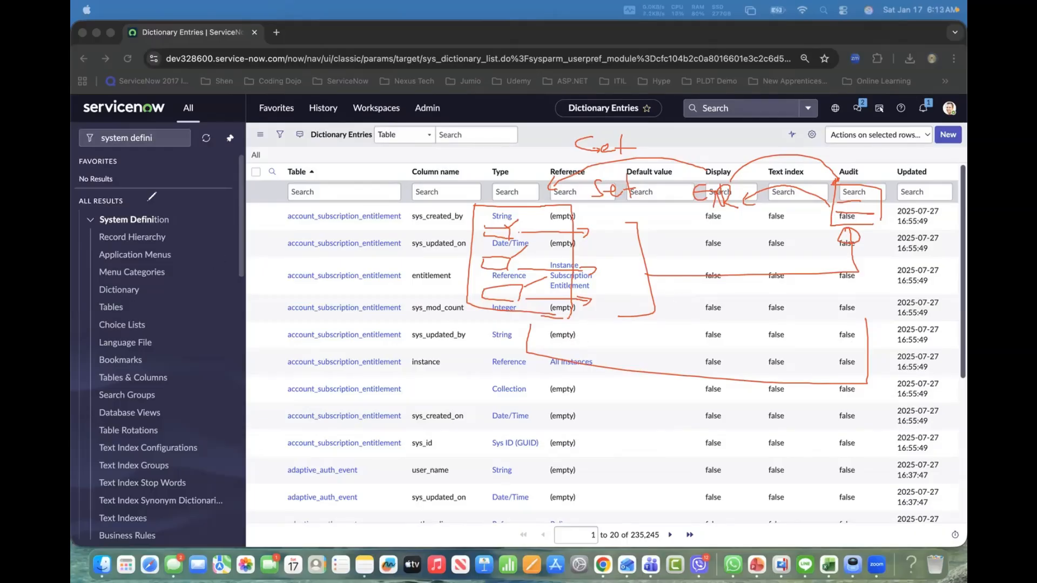
pyautogui.click(129, 360)
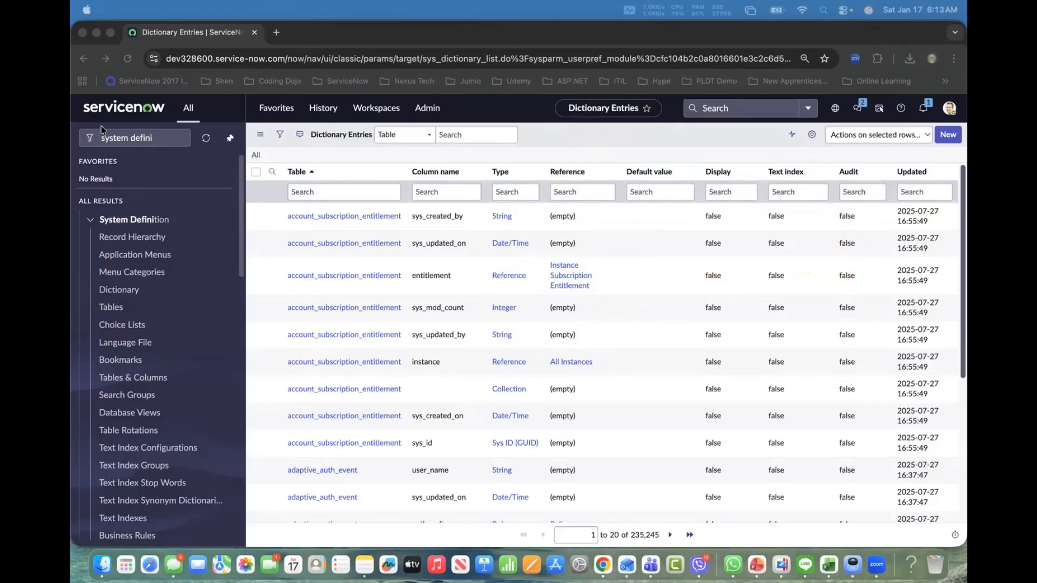
pyautogui.click(161, 139)
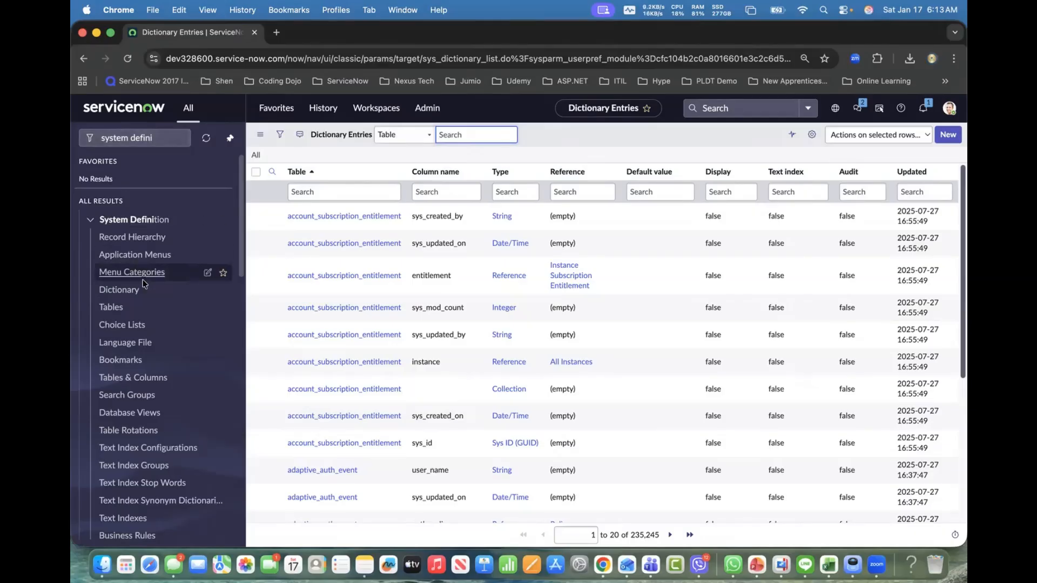
pyautogui.click(129, 292)
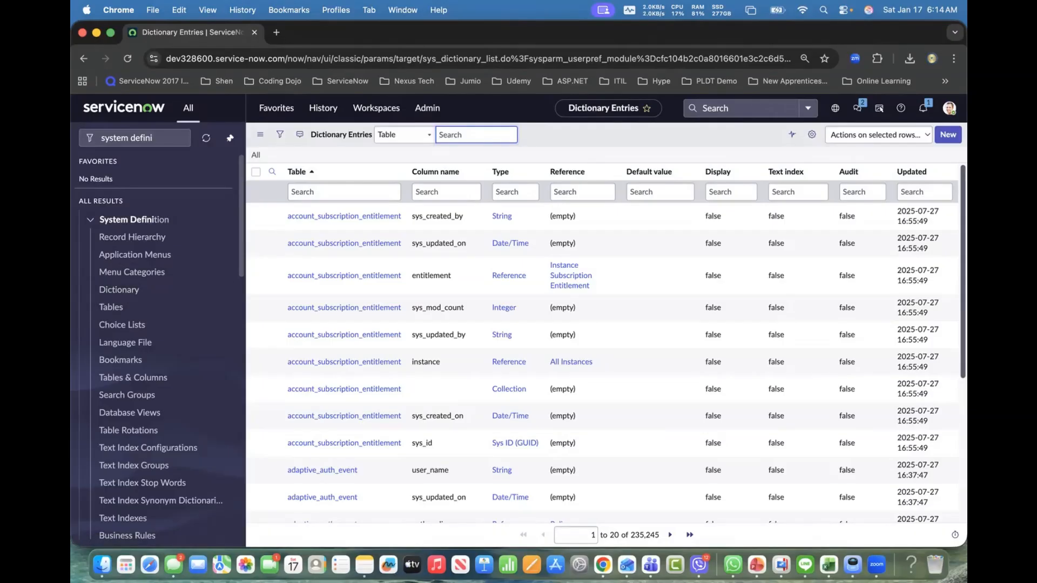
pyautogui.moveTo(796, 195)
pyautogui.mouseDown()
pyautogui.moveTo(828, 189)
pyautogui.moveTo(835, 227)
pyautogui.mouseUp()
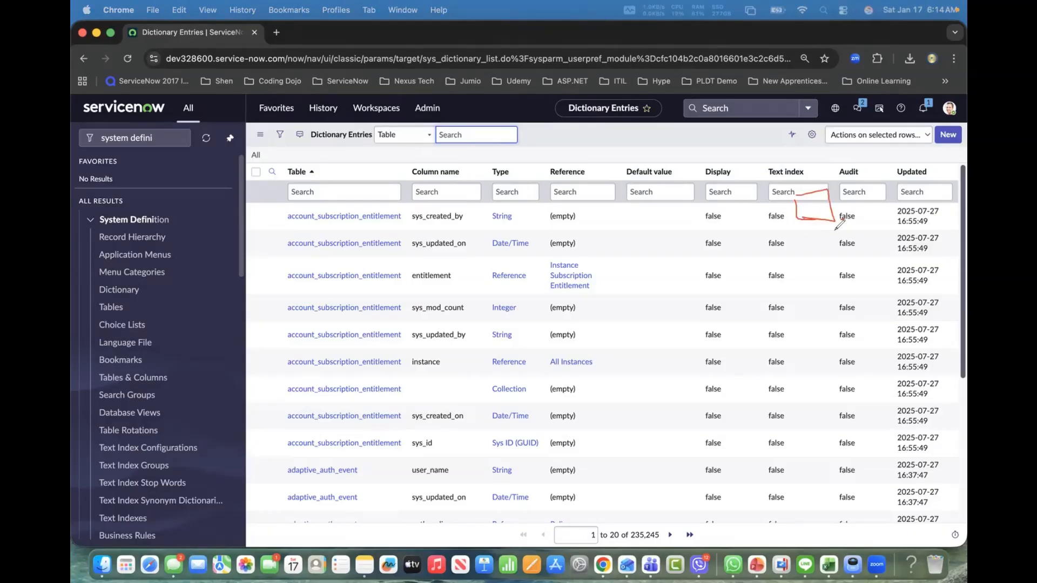
pyautogui.moveTo(811, 178)
pyautogui.mouseDown()
pyautogui.moveTo(823, 167)
pyautogui.moveTo(807, 177)
pyautogui.mouseUp()
pyautogui.moveTo(721, 186)
pyautogui.mouseDown()
pyautogui.moveTo(714, 215)
pyautogui.moveTo(753, 206)
pyautogui.moveTo(734, 232)
pyautogui.moveTo(706, 230)
pyautogui.moveTo(797, 211)
pyautogui.moveTo(764, 229)
pyautogui.moveTo(773, 233)
pyautogui.mouseUp()
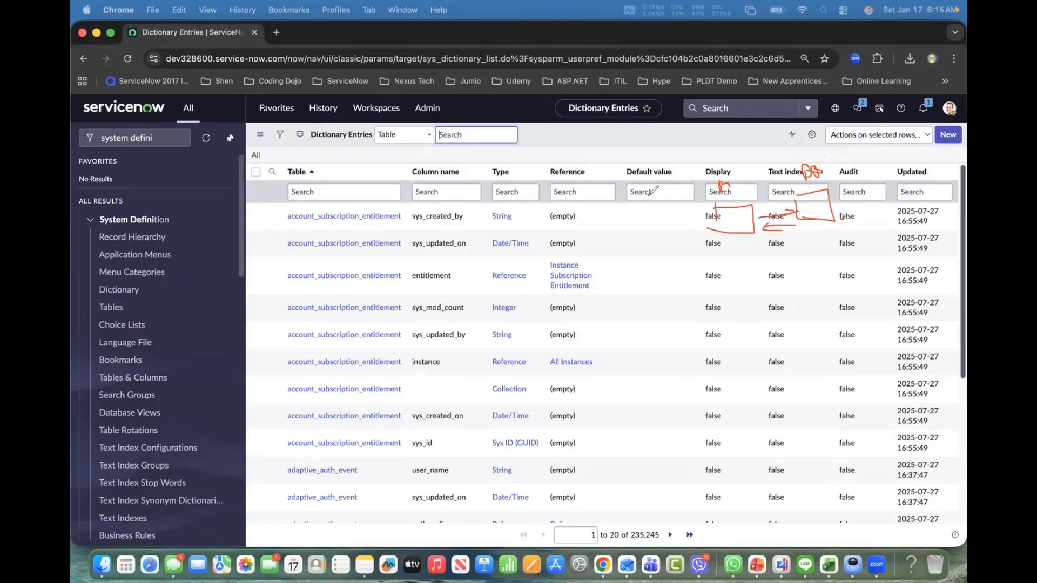
pyautogui.moveTo(630, 176)
pyautogui.mouseDown()
pyautogui.moveTo(622, 189)
pyautogui.moveTo(644, 187)
pyautogui.moveTo(651, 231)
pyautogui.moveTo(669, 233)
pyautogui.mouseUp()
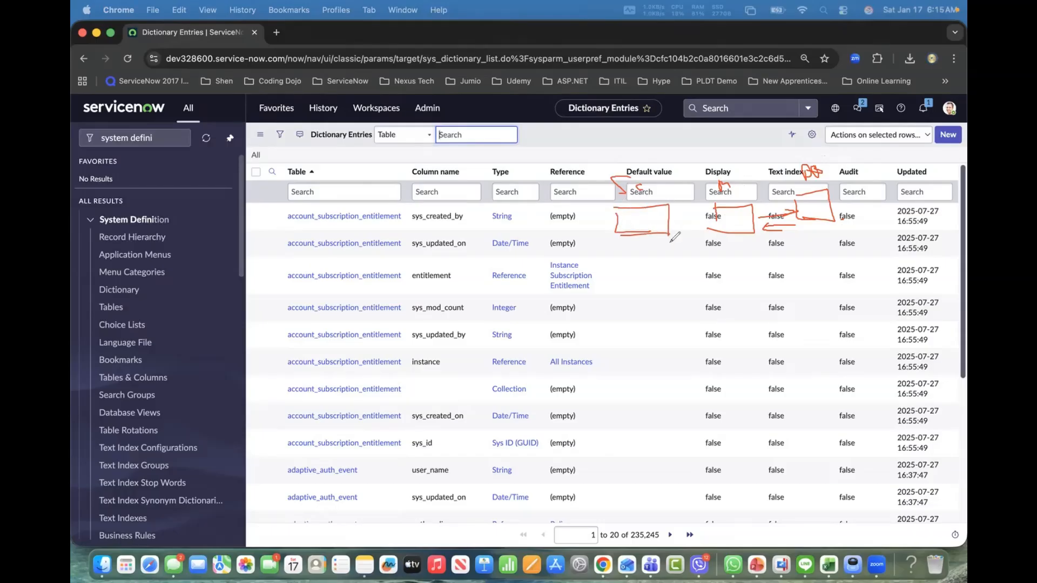
pyautogui.moveTo(539, 180); pyautogui.dragTo(561, 235)
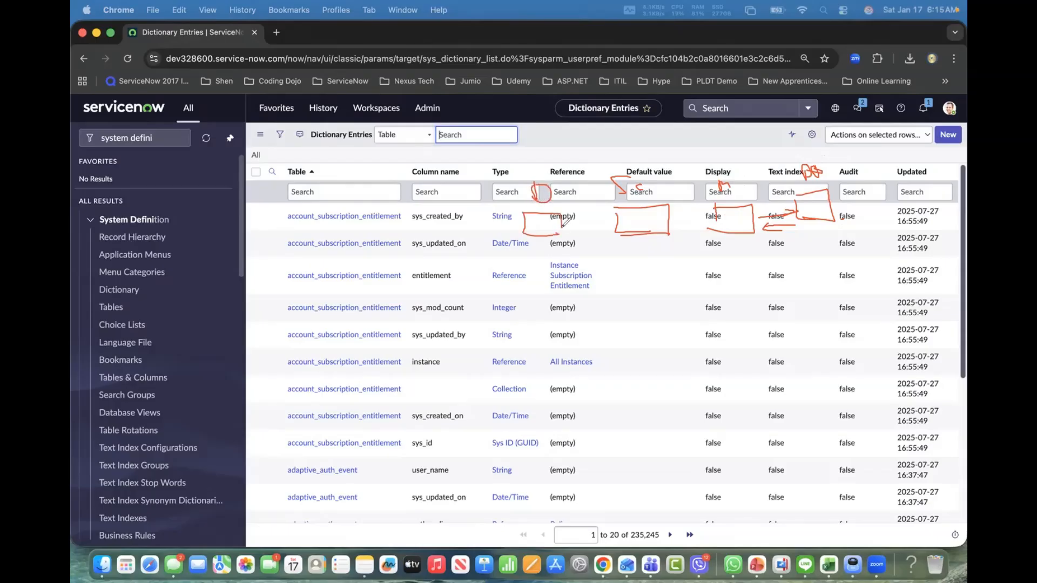
pyautogui.moveTo(537, 156)
pyautogui.mouseDown()
pyautogui.moveTo(537, 190)
pyautogui.moveTo(630, 155)
pyautogui.moveTo(735, 155)
pyautogui.moveTo(733, 168)
pyautogui.mouseUp()
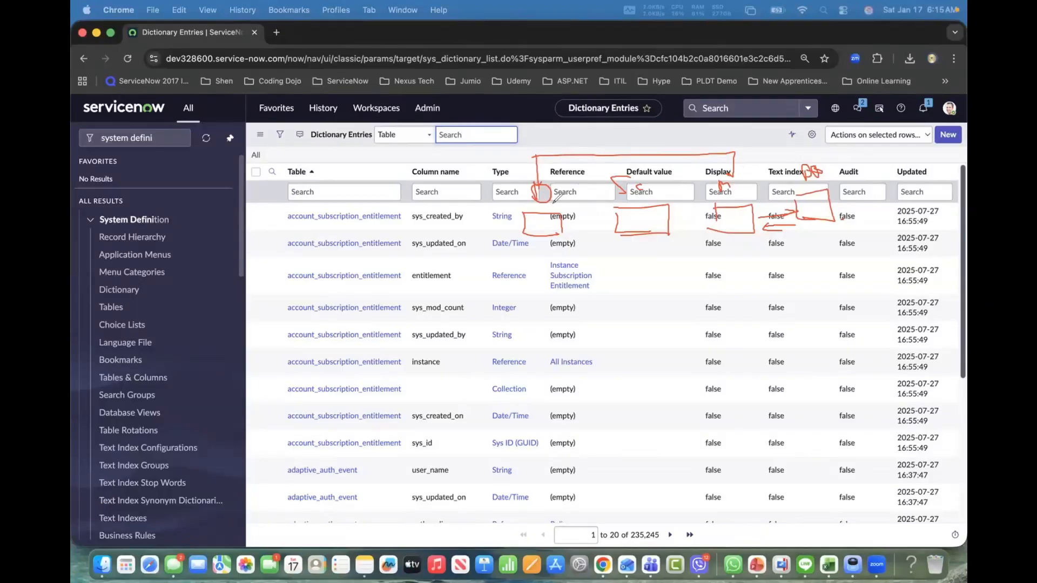
pyautogui.moveTo(534, 206); pyautogui.dragTo(574, 209)
pyautogui.moveTo(568, 295); pyautogui.dragTo(545, 240)
pyautogui.press('Delete')
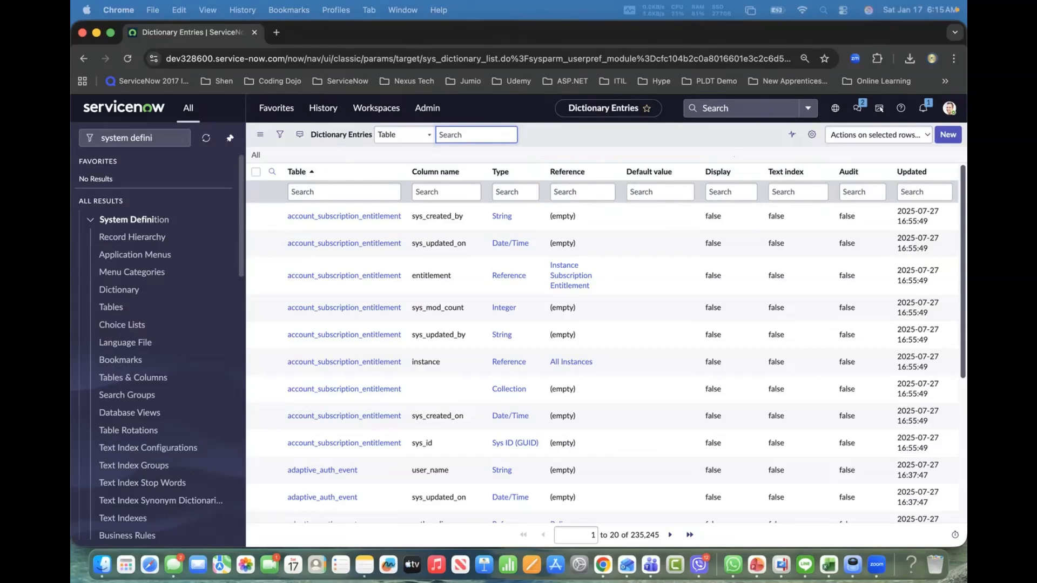
# - Filter the dictionary entries to those whose table starts with sys_user
pyautogui.click(351, 192)
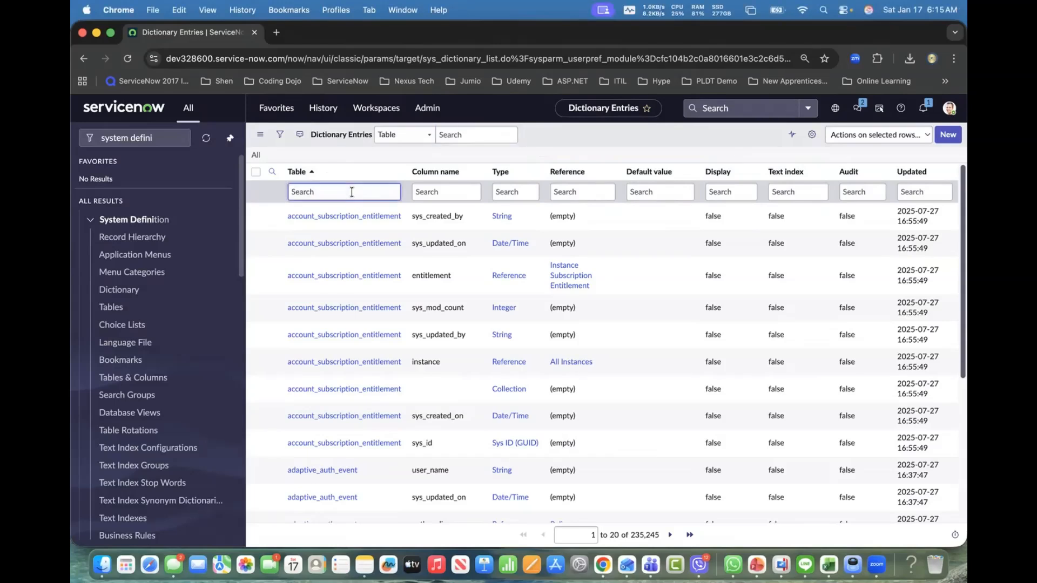
pyautogui.write('sys')
pyautogui.write(')user_g')
pyautogui.press('BackSpace')
pyautogui.press('BackSpace')
pyautogui.press('BackSpace')
pyautogui.press('BackSpace')
pyautogui.press('BackSpace')
pyautogui.write('_user')
pyautogui.press('Return')
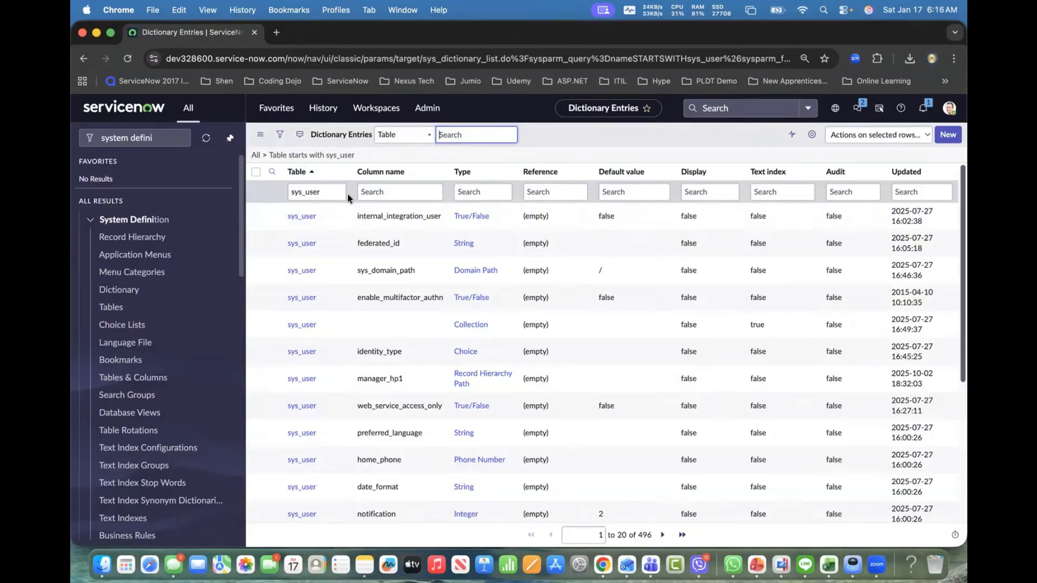
# - Narrow the filtered dictionary entries to those whose column name starts with name
pyautogui.click(365, 194)
pyautogui.write('name')
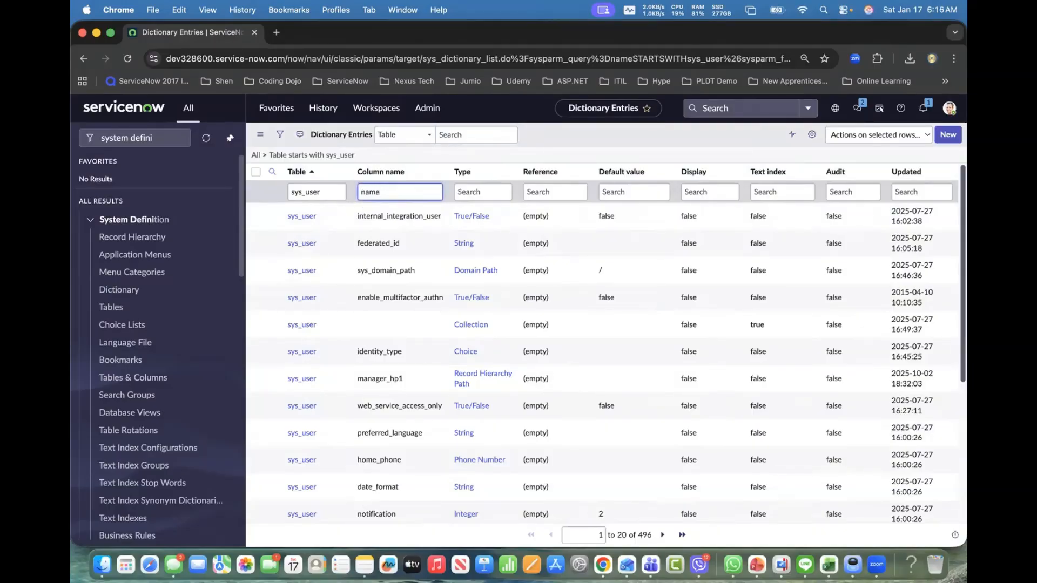
pyautogui.press('Return')
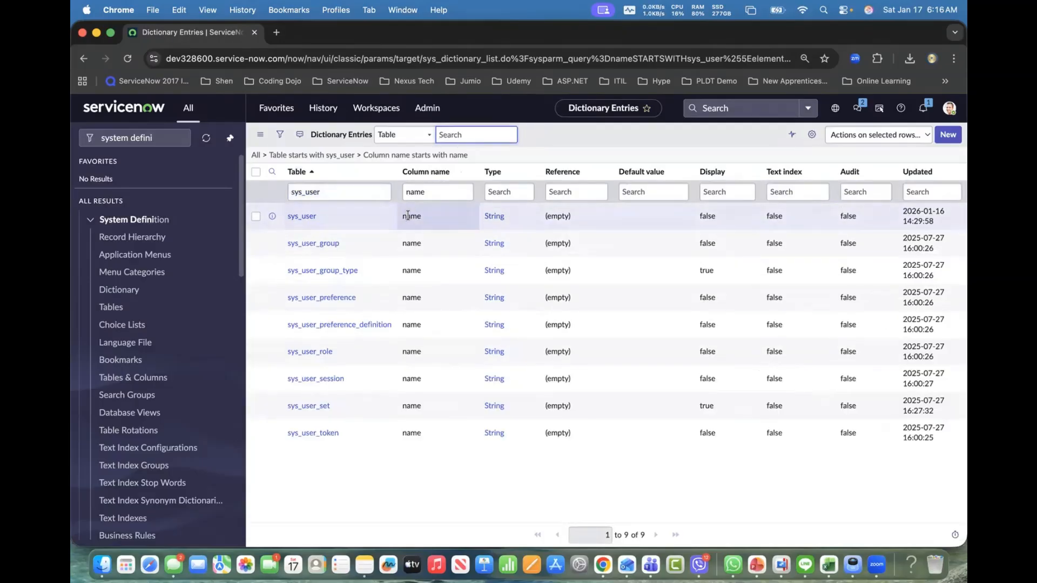
# - Open the dictionary entry for the sys_user table's name column and examine how its calculation script uses the current object
pyautogui.click(303, 216)
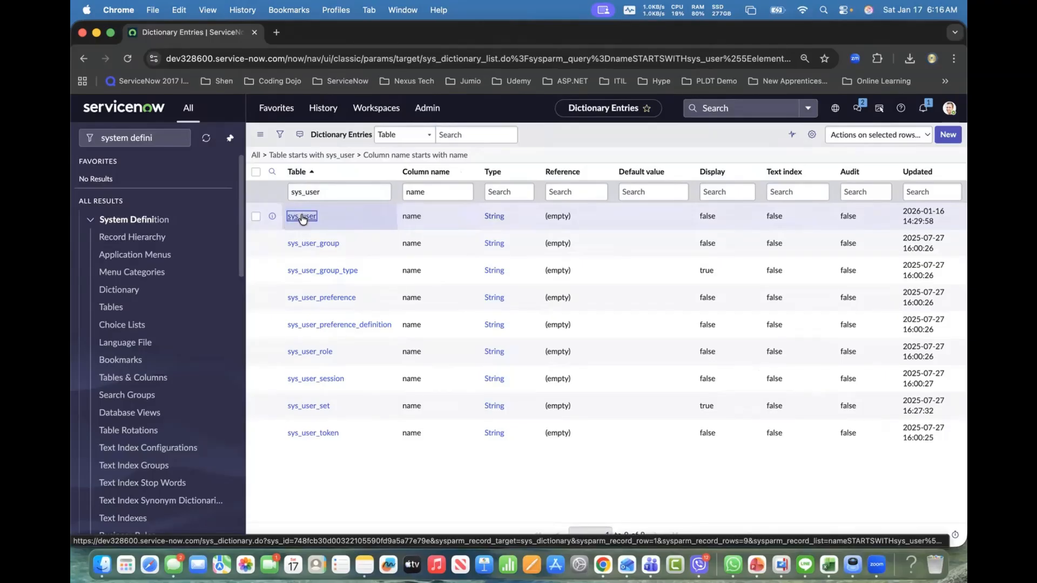
pyautogui.click(302, 217)
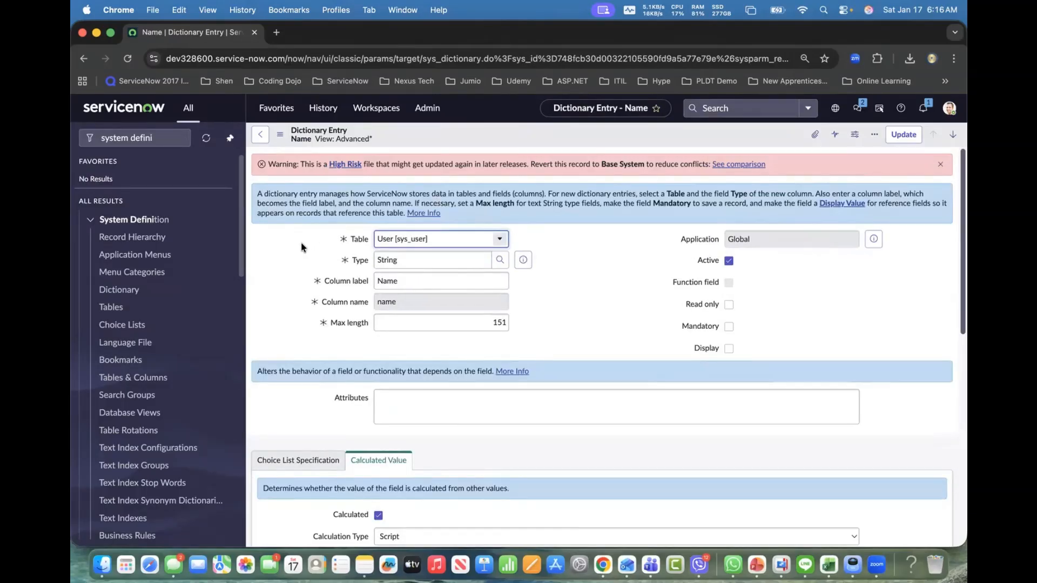
pyautogui.scroll(-2, 299, 246)
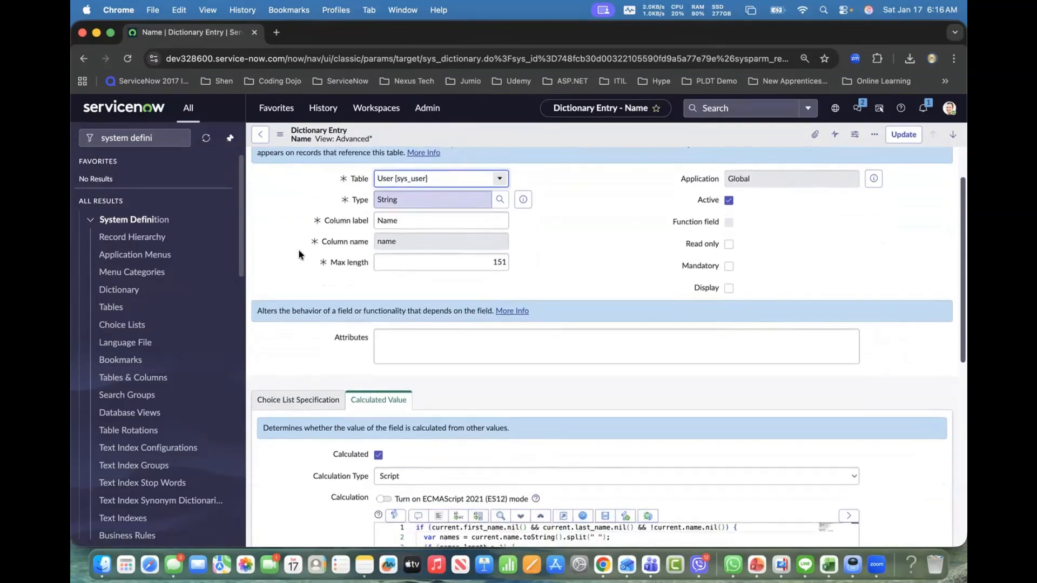
pyautogui.scroll(-5, 299, 251)
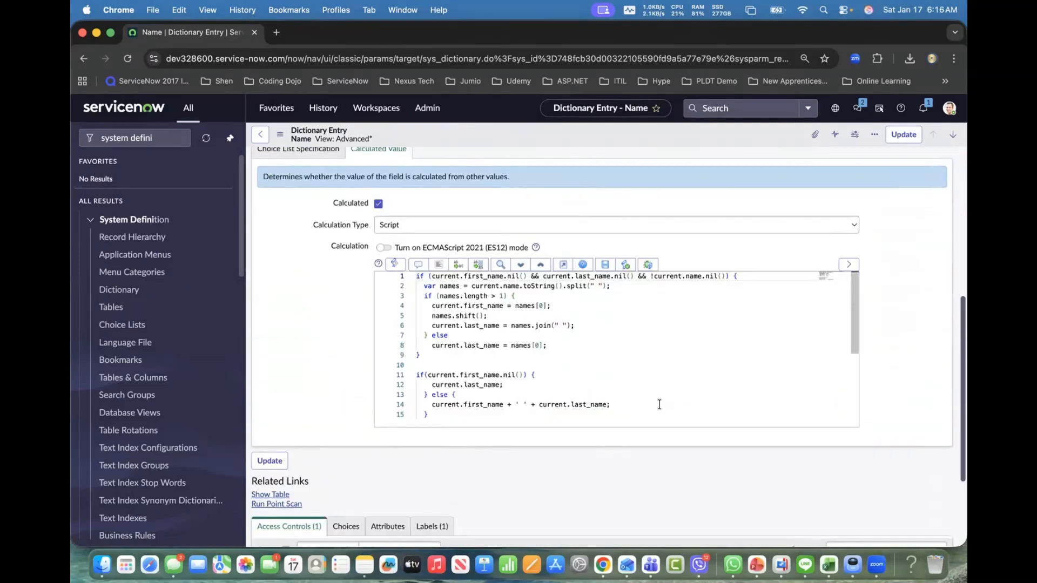
pyautogui.doubleClick(446, 277)
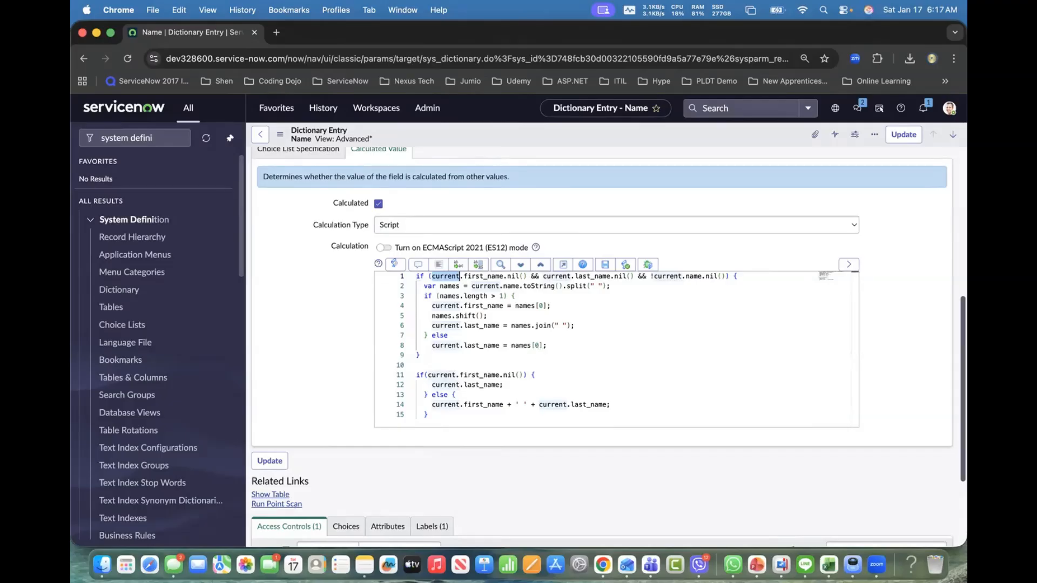
pyautogui.moveTo(781, 204)
pyautogui.mouseDown()
pyautogui.moveTo(782, 246)
pyautogui.moveTo(819, 245)
pyautogui.moveTo(811, 210)
pyautogui.moveTo(818, 248)
pyautogui.mouseUp()
pyautogui.moveTo(687, 198); pyautogui.dragTo(707, 199)
pyautogui.moveTo(589, 207)
pyautogui.mouseDown()
pyautogui.moveTo(614, 203)
pyautogui.moveTo(607, 184)
pyautogui.moveTo(624, 195)
pyautogui.mouseUp()
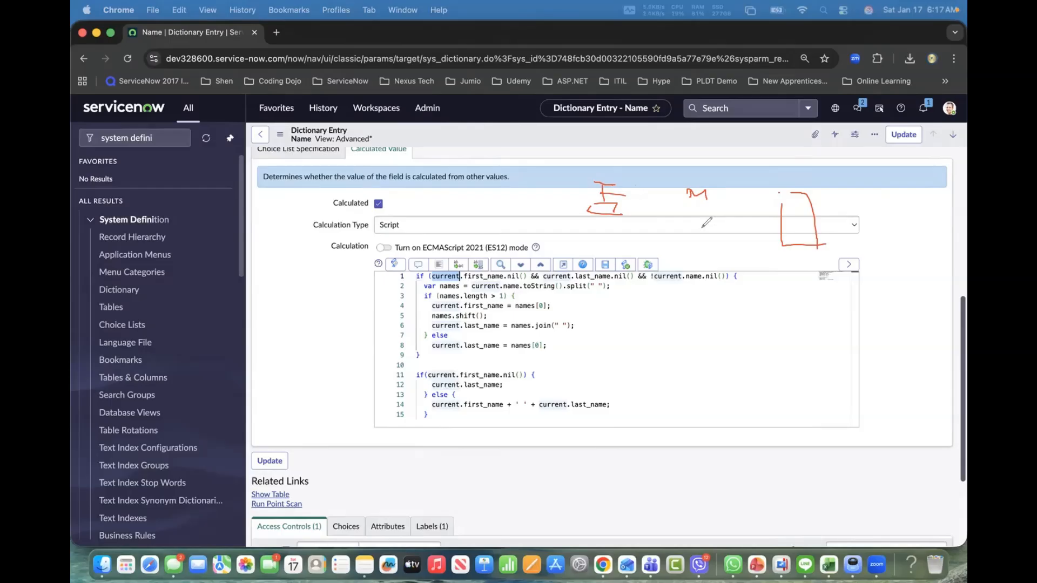
pyautogui.moveTo(683, 210)
pyautogui.mouseDown()
pyautogui.moveTo(697, 243)
pyautogui.moveTo(676, 209)
pyautogui.moveTo(727, 241)
pyautogui.moveTo(731, 216)
pyautogui.moveTo(745, 213)
pyautogui.mouseUp()
pyautogui.moveTo(769, 216)
pyautogui.mouseDown()
pyautogui.moveTo(719, 226)
pyautogui.moveTo(729, 220)
pyautogui.moveTo(637, 207)
pyautogui.moveTo(618, 236)
pyautogui.moveTo(587, 229)
pyautogui.mouseUp()
pyautogui.moveTo(593, 250); pyautogui.dragTo(637, 262)
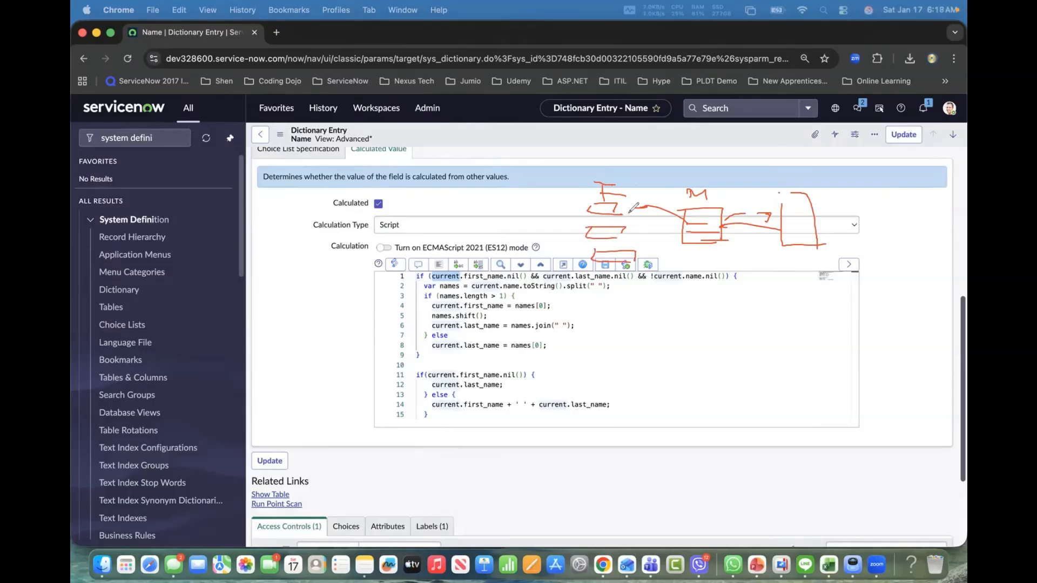
pyautogui.moveTo(609, 201)
pyautogui.mouseDown()
pyautogui.moveTo(638, 202)
pyautogui.moveTo(640, 211)
pyautogui.mouseUp()
pyautogui.moveTo(460, 275); pyautogui.dragTo(456, 280)
pyautogui.moveTo(485, 275); pyautogui.dragTo(503, 254)
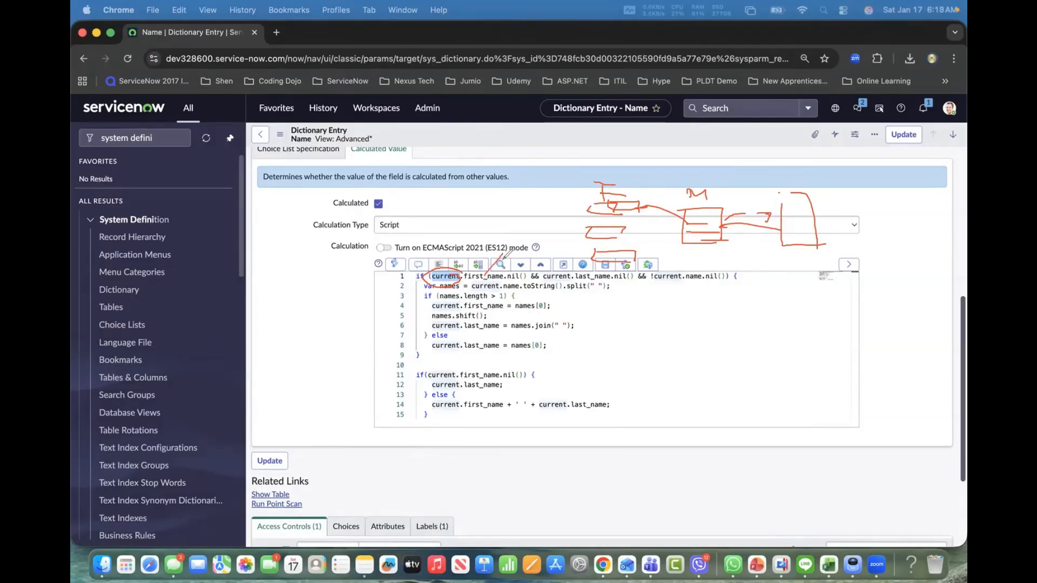
pyautogui.moveTo(594, 276); pyautogui.dragTo(615, 254)
pyautogui.moveTo(546, 297)
pyautogui.mouseDown()
pyautogui.moveTo(575, 295)
pyautogui.moveTo(574, 309)
pyautogui.mouseUp()
pyautogui.moveTo(621, 406); pyautogui.dragTo(637, 406)
pyautogui.moveTo(456, 416); pyautogui.dragTo(605, 419)
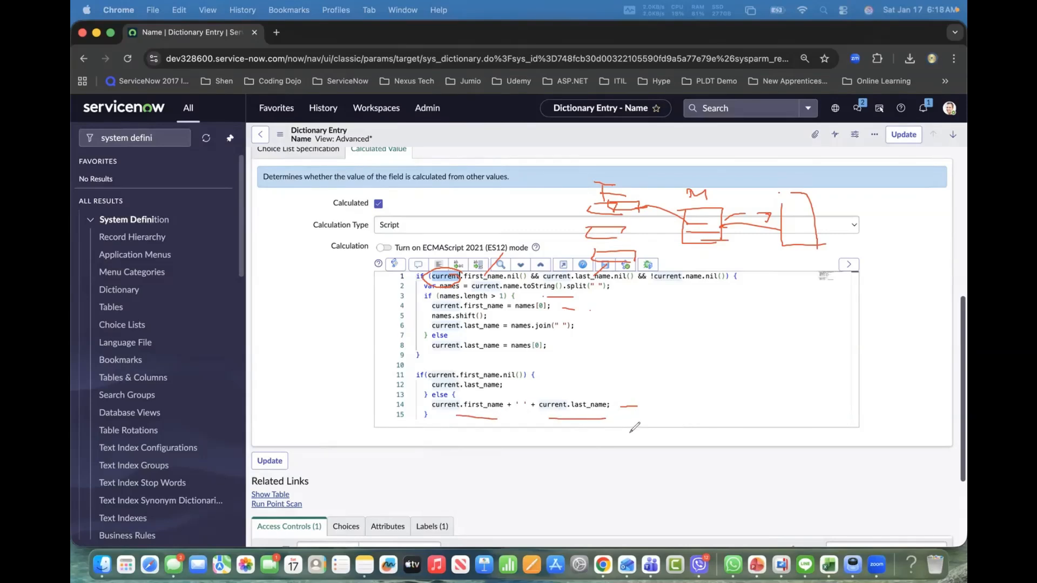
pyautogui.moveTo(402, 249)
pyautogui.mouseDown()
pyautogui.moveTo(377, 250)
pyautogui.moveTo(372, 382)
pyautogui.moveTo(409, 425)
pyautogui.mouseUp()
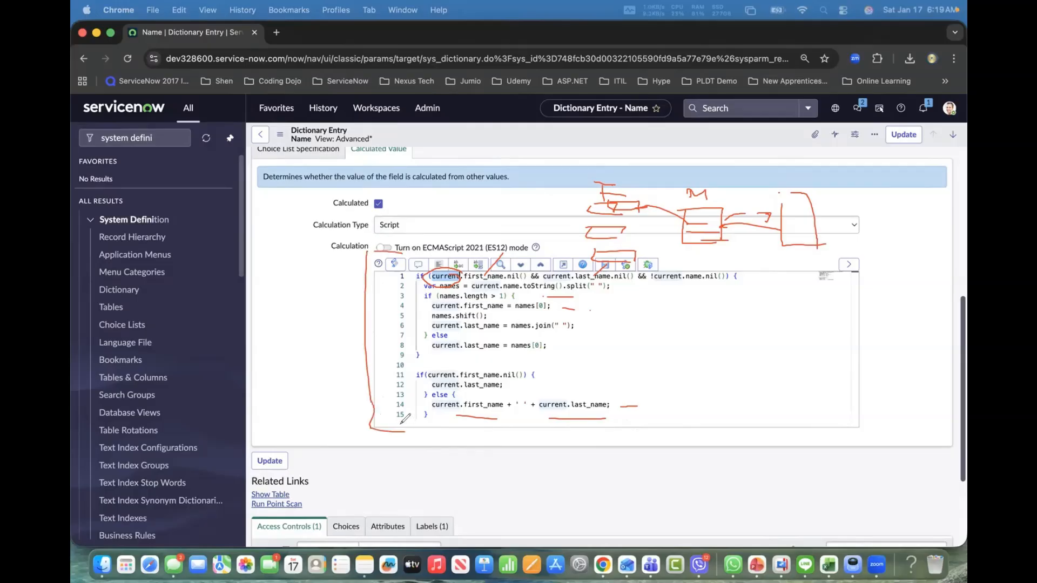
pyautogui.moveTo(714, 149)
pyautogui.mouseDown()
pyautogui.moveTo(705, 164)
pyautogui.moveTo(733, 166)
pyautogui.mouseUp()
pyautogui.moveTo(705, 158)
pyautogui.mouseDown()
pyautogui.moveTo(654, 164)
pyautogui.moveTo(634, 193)
pyautogui.moveTo(650, 189)
pyautogui.mouseUp()
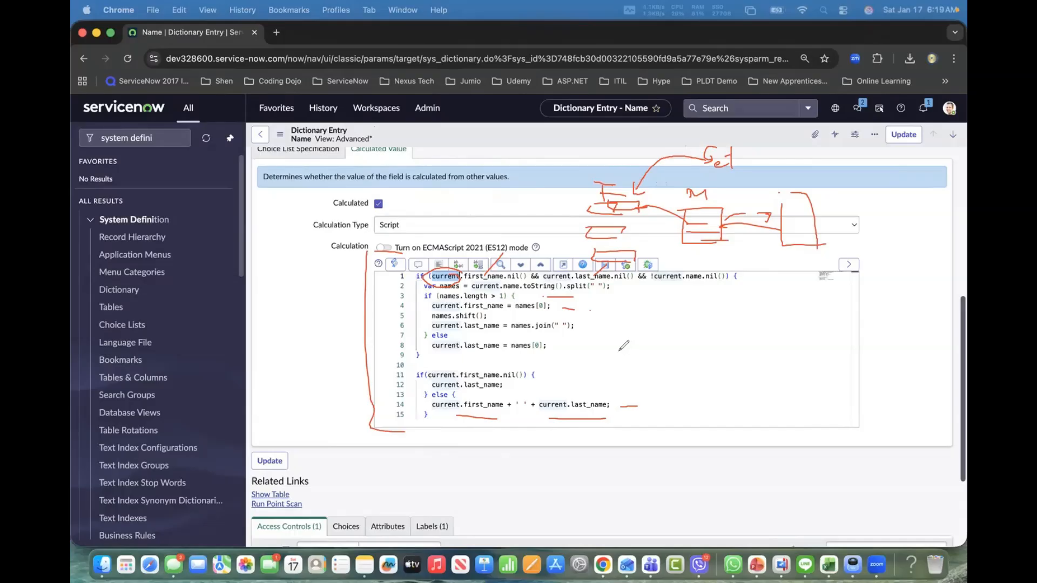
pyautogui.moveTo(429, 268)
pyautogui.mouseDown()
pyautogui.moveTo(437, 280)
pyautogui.moveTo(452, 271)
pyautogui.mouseUp()
pyautogui.moveTo(348, 126)
pyautogui.mouseDown()
pyautogui.moveTo(288, 136)
pyautogui.moveTo(364, 129)
pyautogui.mouseUp()
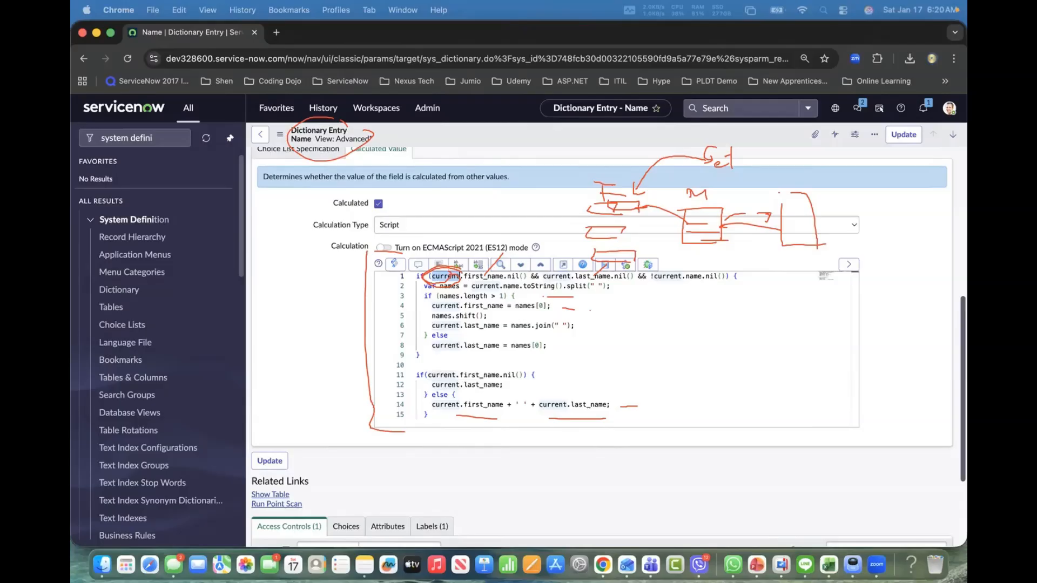
pyautogui.press('Escape')
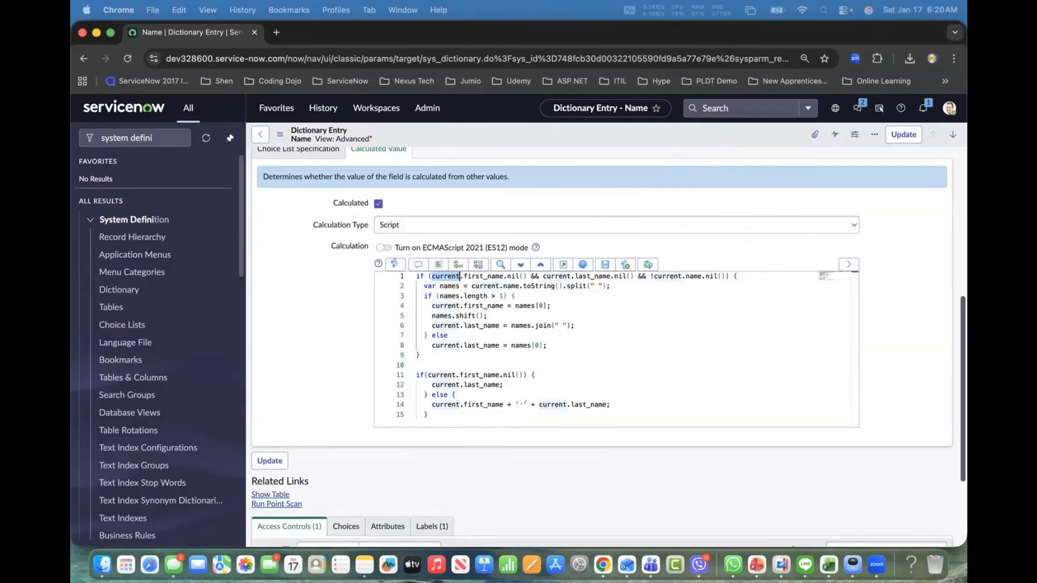
# - Insert "test" between the first and last name in line 14 of the calculation script and save the dictionary entry
pyautogui.click(524, 405)
pyautogui.write('test')
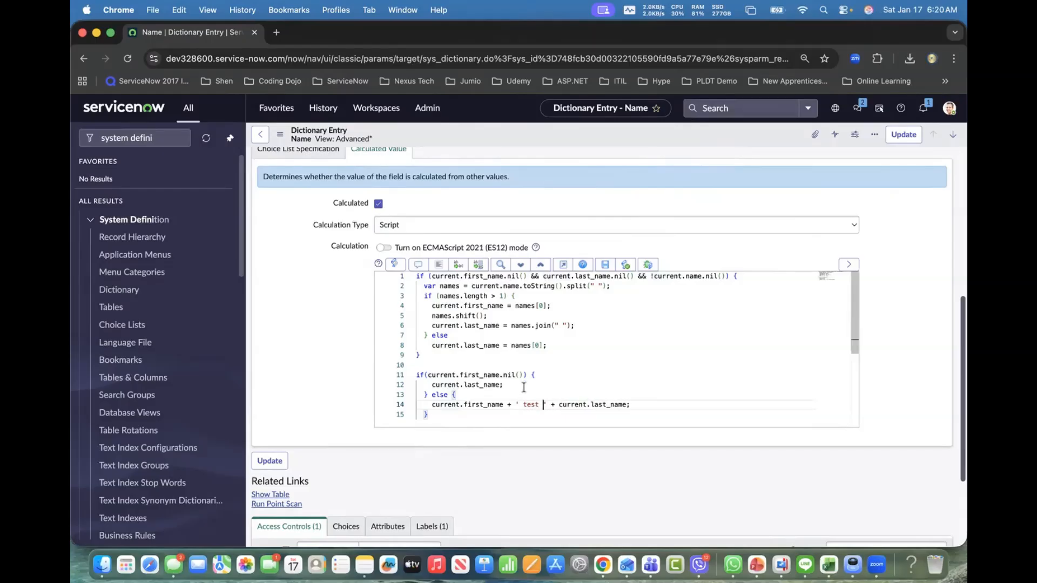
pyautogui.moveTo(641, 405); pyautogui.dragTo(410, 404)
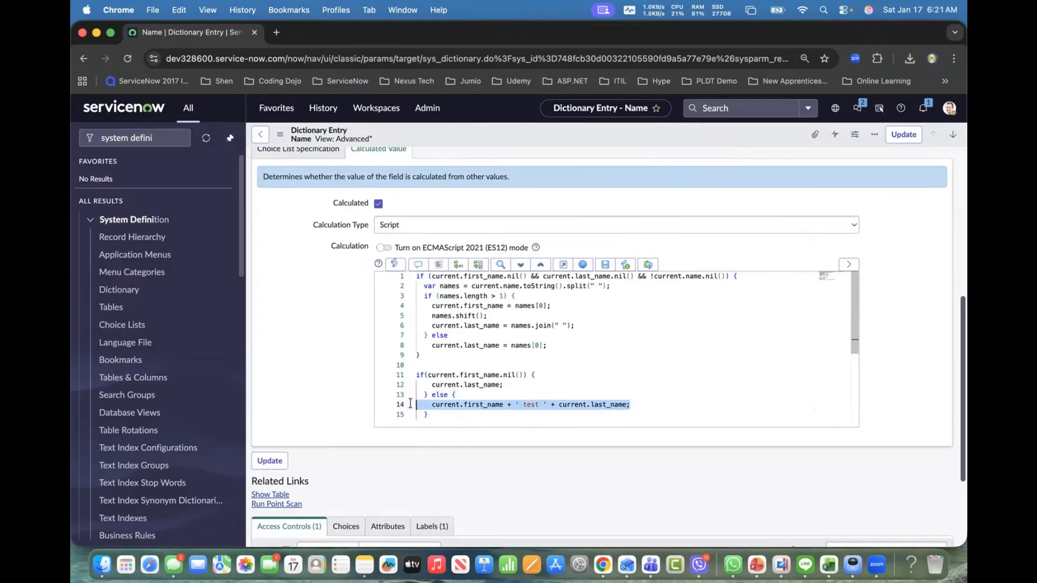
pyautogui.click(535, 405)
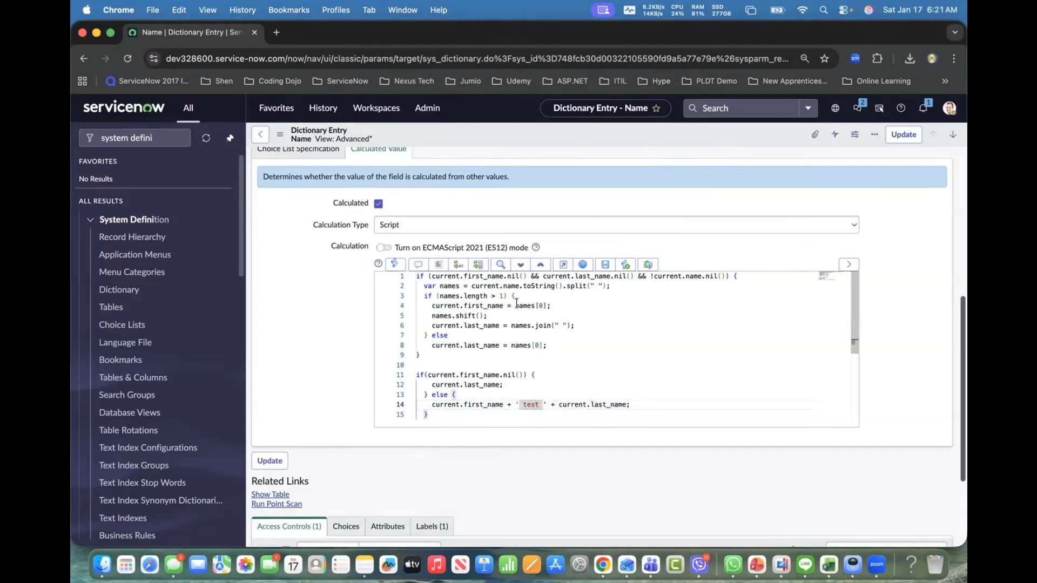
pyautogui.rightClick(566, 141)
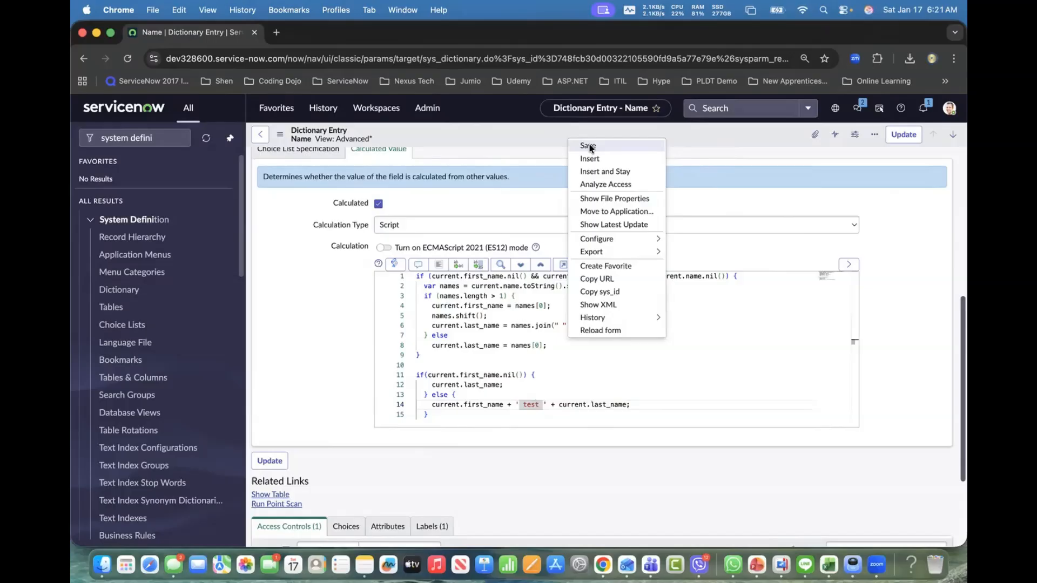
pyautogui.click(589, 146)
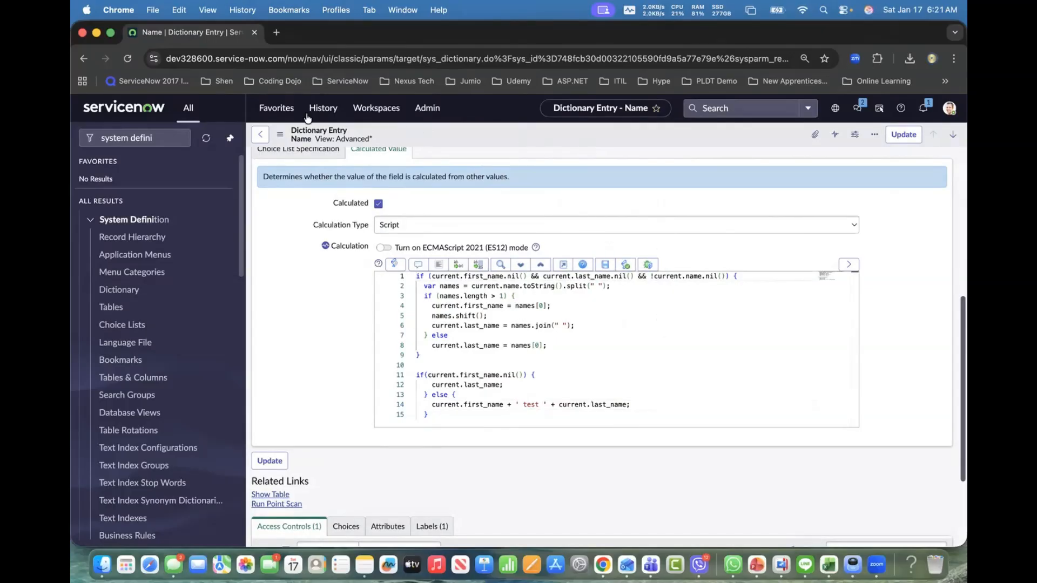
# - Reopen the recently visited list of active email incidents, open "Performance problems with email" and check how its caller name displays
pyautogui.click(324, 110)
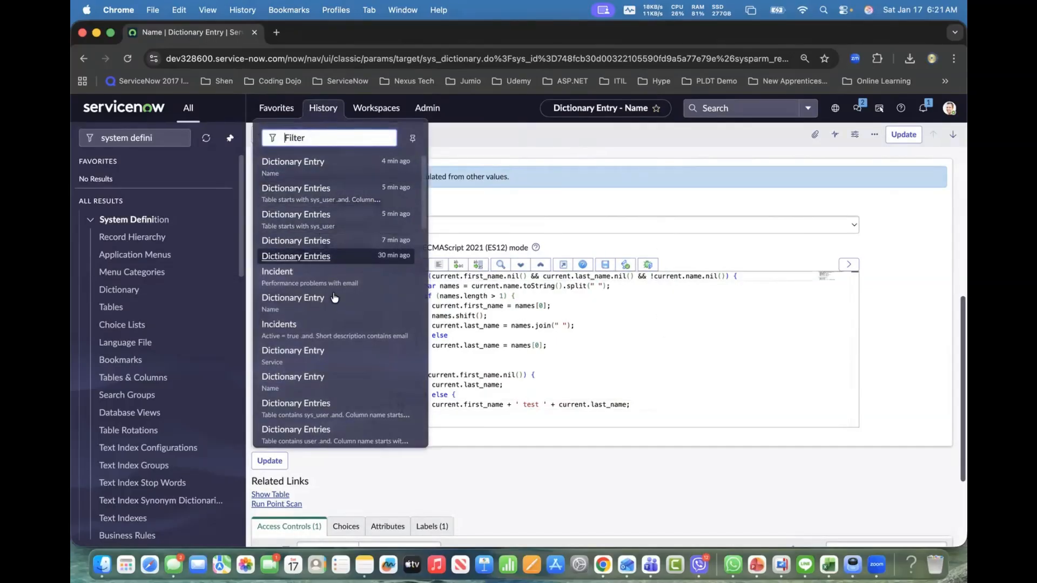
pyautogui.click(324, 324)
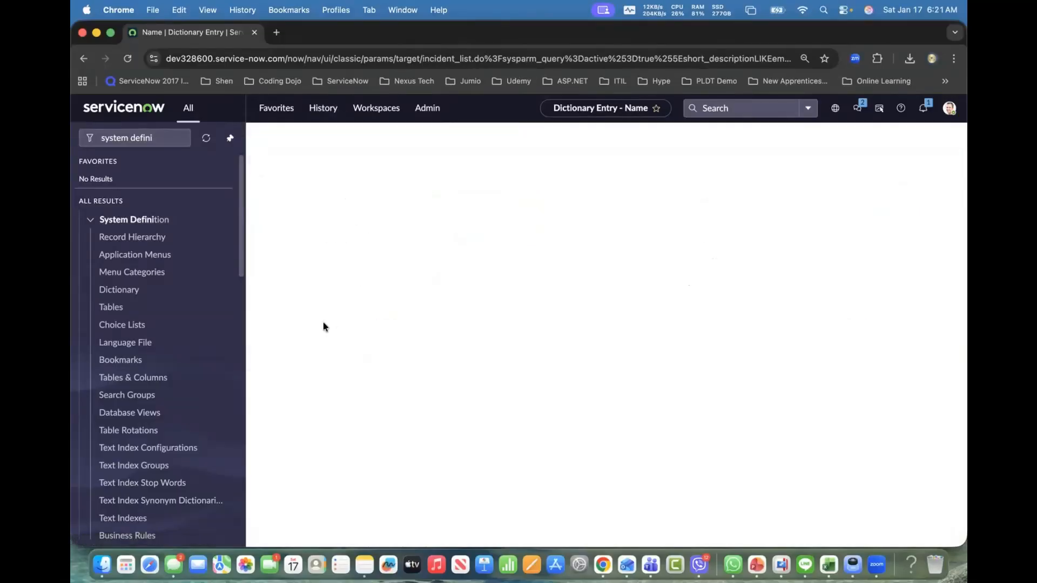
pyautogui.click(314, 217)
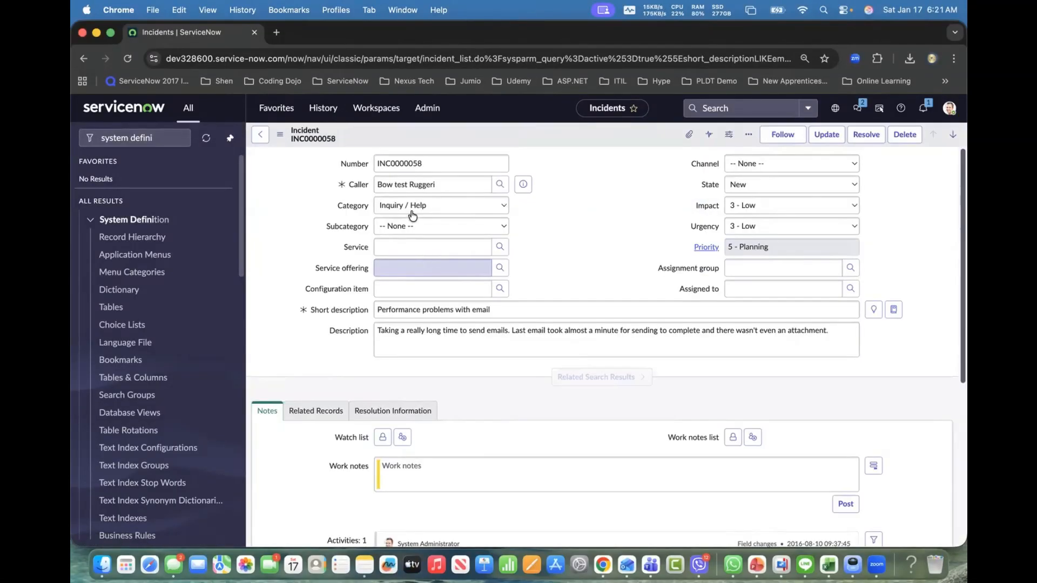
pyautogui.doubleClick(400, 185)
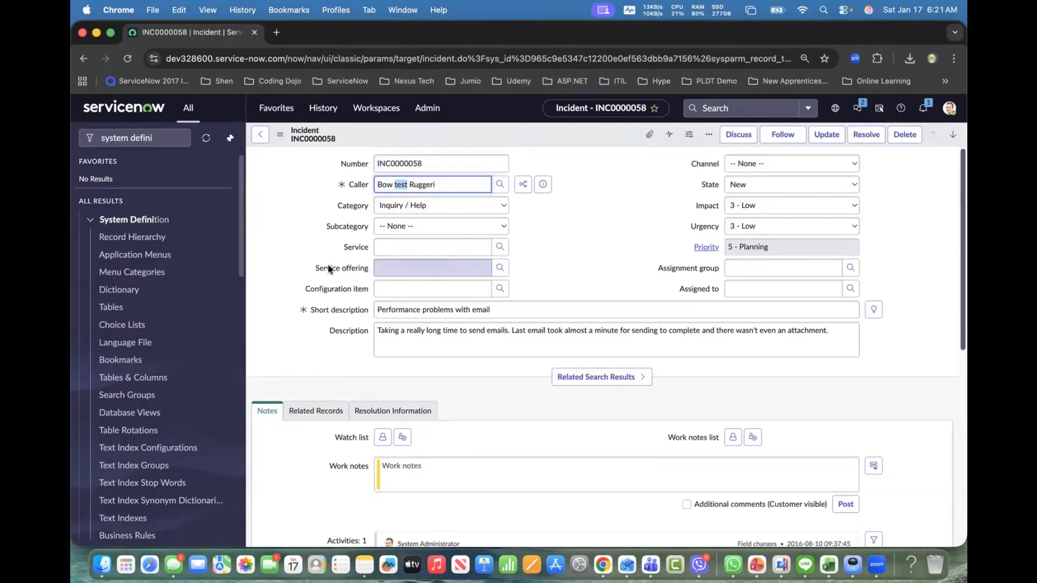
# - Open the dictionary entry of the incident's Caller field and review its reference specification
pyautogui.rightClick(357, 186)
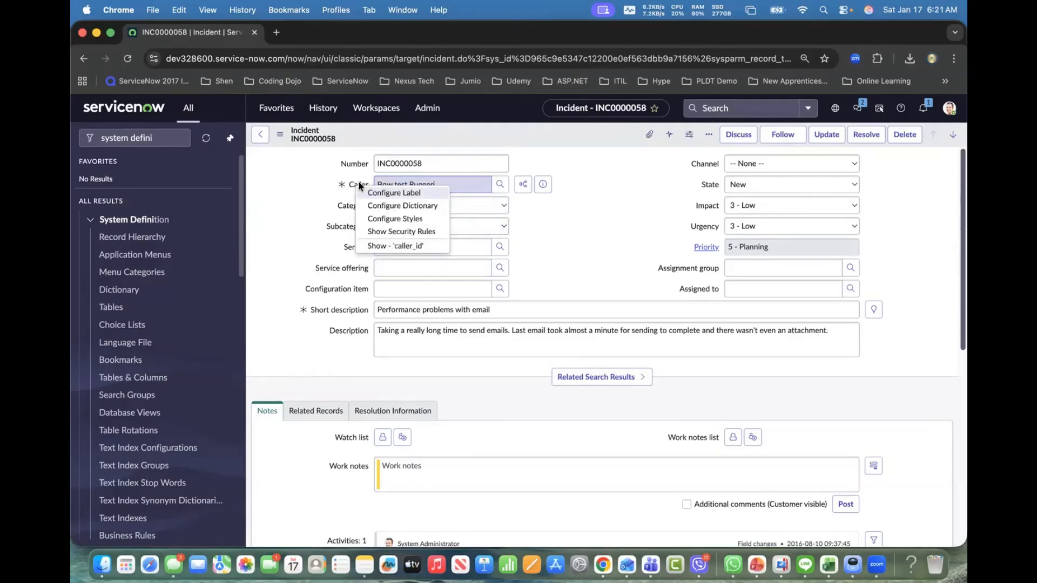
pyautogui.click(384, 206)
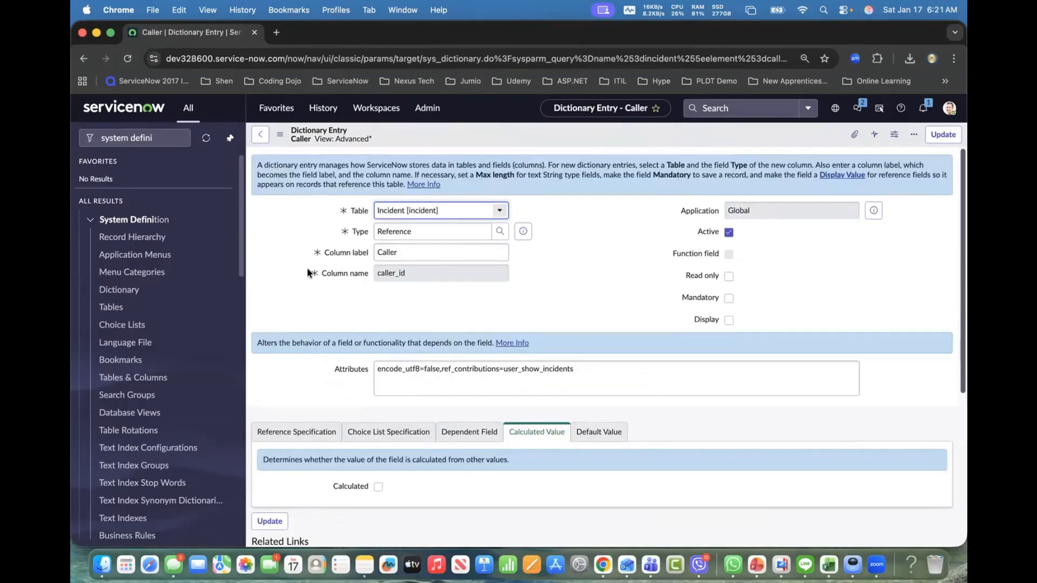
pyautogui.scroll(-5, 308, 268)
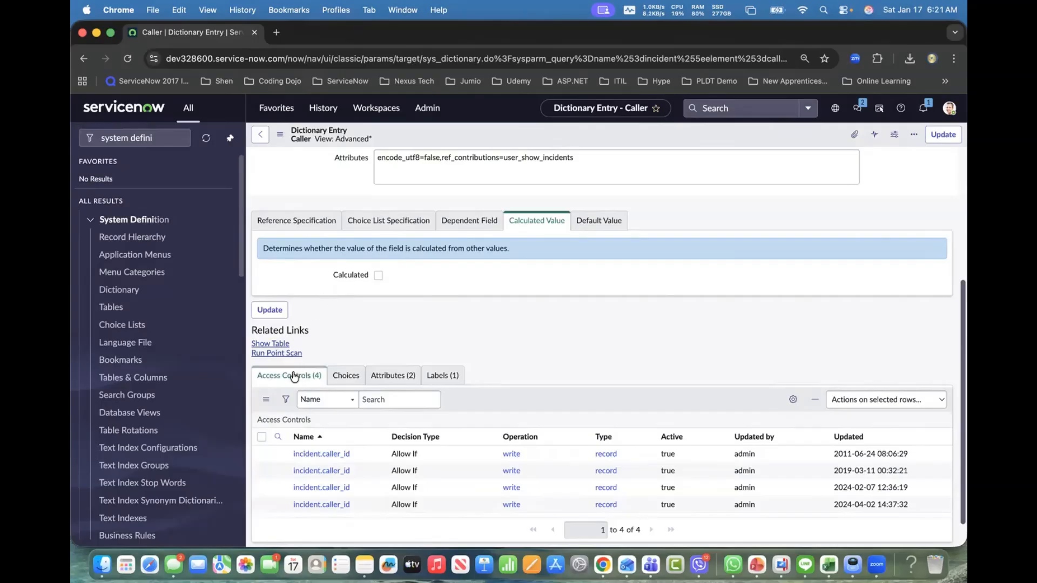
pyautogui.click(297, 221)
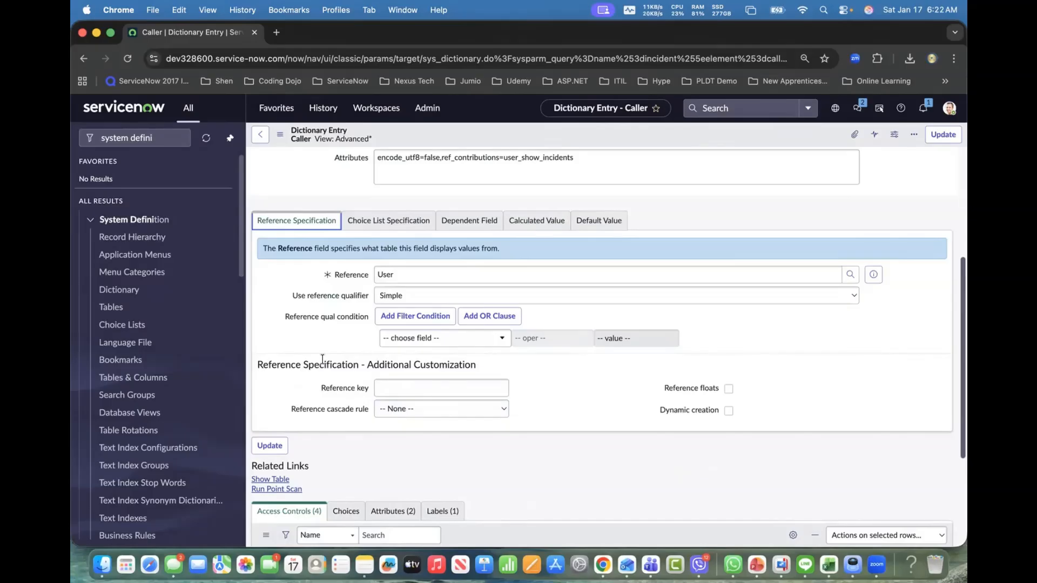
pyautogui.scroll(-1, 314, 335)
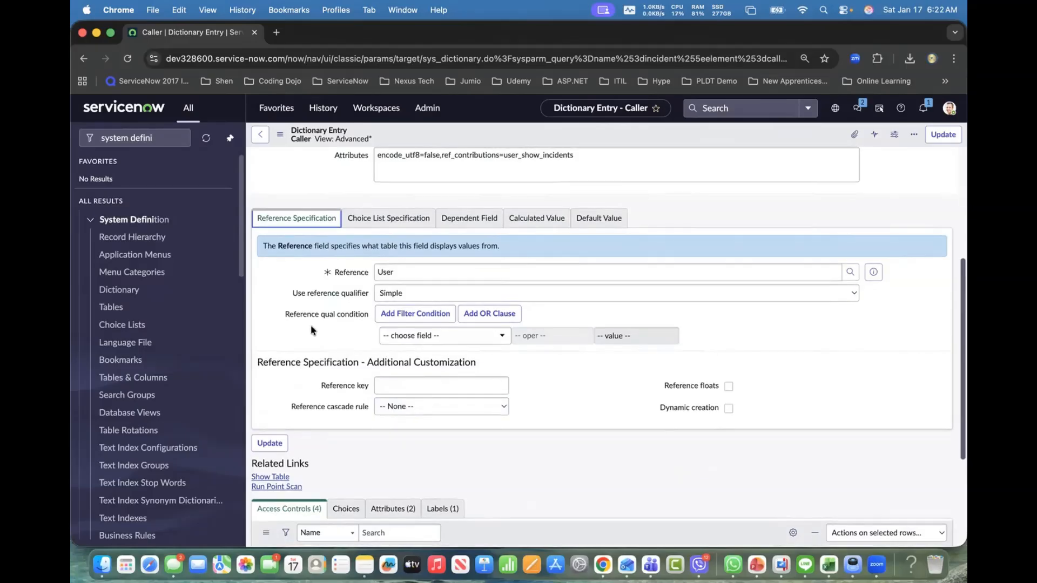
# - Review the Caller entry's attributes, look through the attributes available for a new record, and return to the entry without submitting
pyautogui.scroll(-5, 311, 330)
pyautogui.click(381, 372)
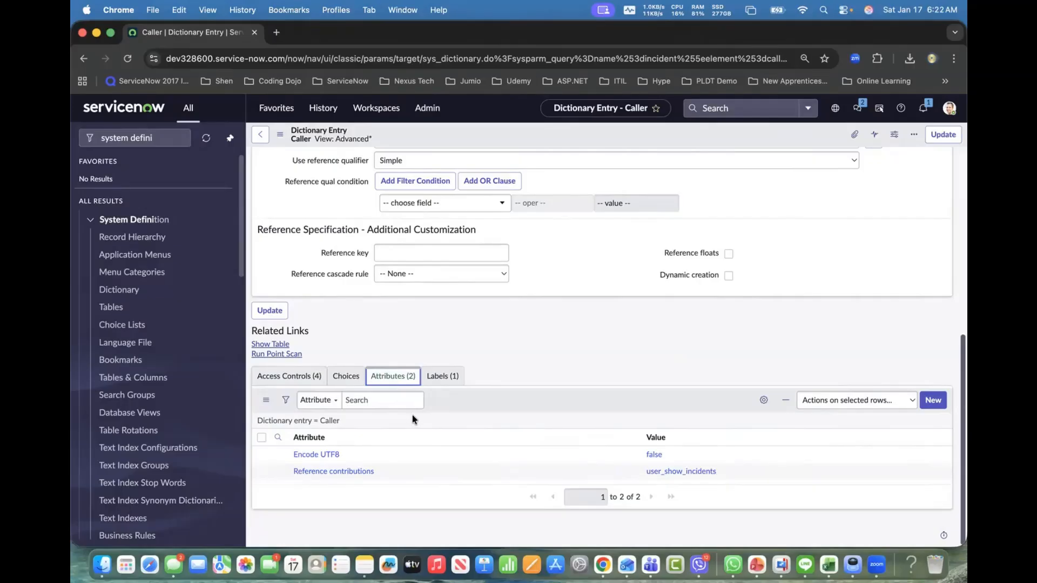
pyautogui.click(932, 400)
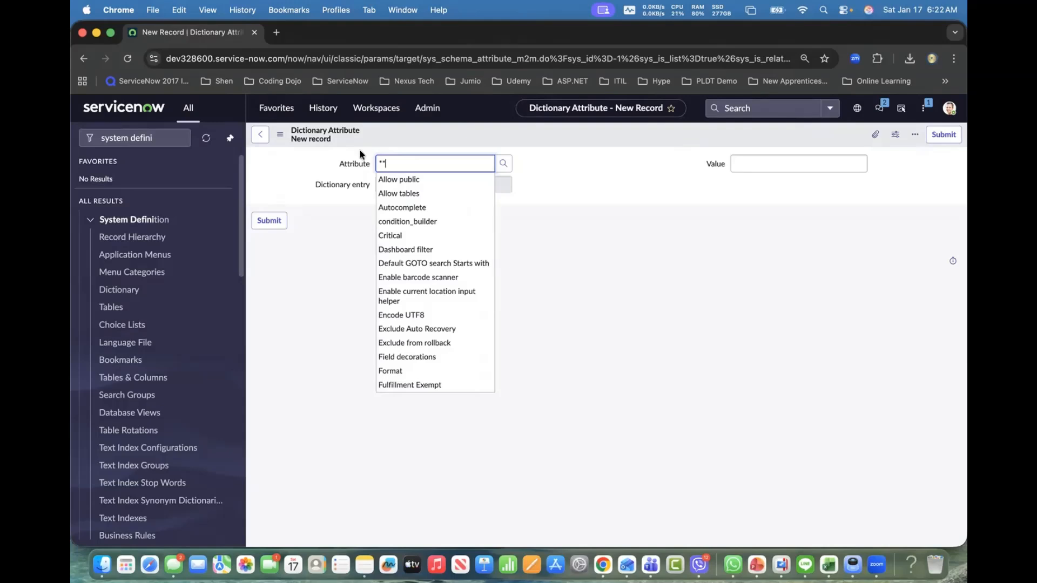
pyautogui.click(259, 138)
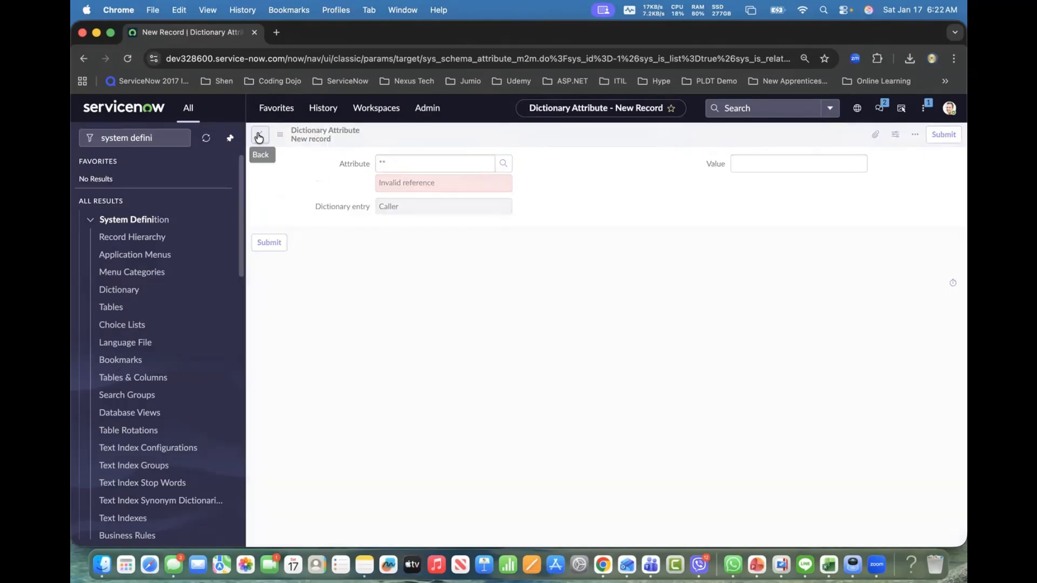
pyautogui.click(259, 138)
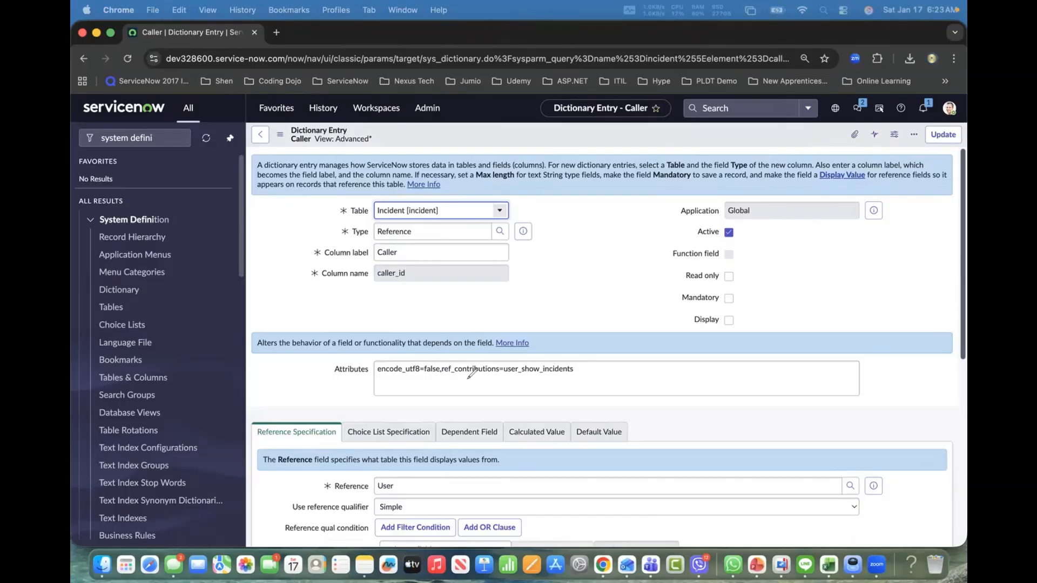
pyautogui.moveTo(380, 236)
pyautogui.mouseDown()
pyautogui.moveTo(459, 321)
pyautogui.moveTo(433, 236)
pyautogui.moveTo(440, 316)
pyautogui.mouseUp()
pyautogui.moveTo(393, 250); pyautogui.dragTo(426, 265)
pyautogui.moveTo(411, 189)
pyautogui.mouseDown()
pyautogui.moveTo(408, 220)
pyautogui.moveTo(417, 207)
pyautogui.mouseUp()
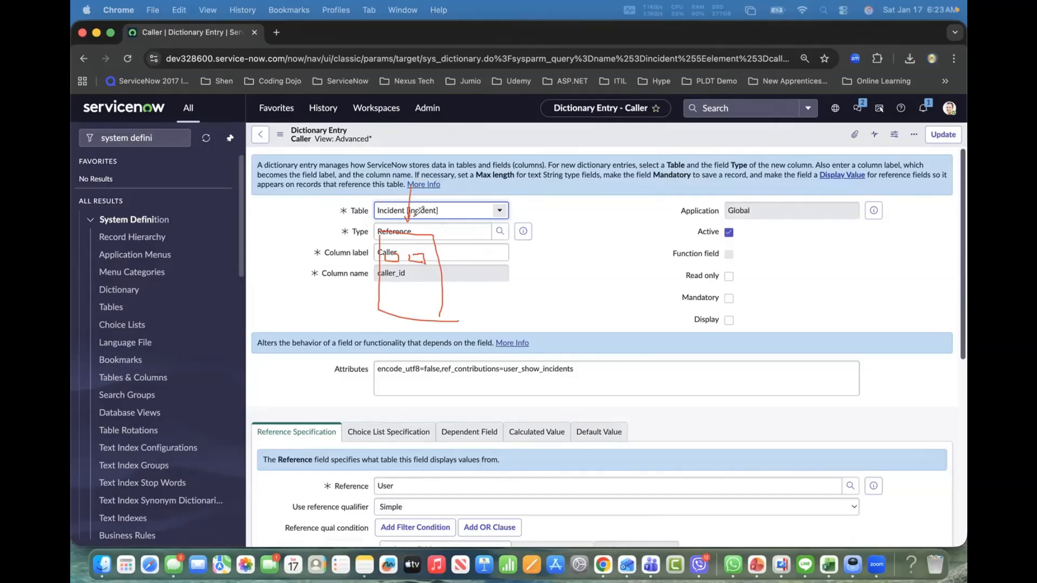
pyautogui.moveTo(782, 216)
pyautogui.mouseDown()
pyautogui.moveTo(800, 275)
pyautogui.moveTo(841, 272)
pyautogui.mouseUp()
pyautogui.moveTo(814, 214); pyautogui.dragTo(842, 274)
pyautogui.click(792, 240)
pyautogui.moveTo(807, 236)
pyautogui.mouseDown()
pyautogui.moveTo(825, 234)
pyautogui.moveTo(824, 250)
pyautogui.moveTo(806, 267)
pyautogui.mouseUp()
pyautogui.moveTo(823, 214)
pyautogui.mouseDown()
pyautogui.moveTo(822, 261)
pyautogui.moveTo(783, 216)
pyautogui.mouseUp()
pyautogui.moveTo(821, 361); pyautogui.dragTo(810, 296)
pyautogui.moveTo(783, 371)
pyautogui.mouseDown()
pyautogui.moveTo(772, 380)
pyautogui.moveTo(800, 373)
pyautogui.moveTo(799, 387)
pyautogui.moveTo(810, 373)
pyautogui.mouseUp()
pyautogui.moveTo(826, 371); pyautogui.dragTo(819, 380)
pyautogui.moveTo(783, 256); pyautogui.dragTo(695, 264)
pyautogui.moveTo(588, 216)
pyautogui.mouseDown()
pyautogui.moveTo(632, 276)
pyautogui.moveTo(655, 280)
pyautogui.moveTo(658, 319)
pyautogui.mouseUp()
pyautogui.moveTo(611, 291)
pyautogui.mouseDown()
pyautogui.moveTo(603, 305)
pyautogui.moveTo(642, 309)
pyautogui.mouseUp()
pyautogui.moveTo(701, 229)
pyautogui.mouseDown()
pyautogui.moveTo(686, 269)
pyautogui.moveTo(708, 300)
pyautogui.mouseUp()
pyautogui.moveTo(686, 260)
pyautogui.mouseDown()
pyautogui.moveTo(652, 259)
pyautogui.moveTo(667, 261)
pyautogui.mouseUp()
pyautogui.moveTo(595, 177)
pyautogui.mouseDown()
pyautogui.moveTo(588, 186)
pyautogui.moveTo(647, 193)
pyautogui.mouseUp()
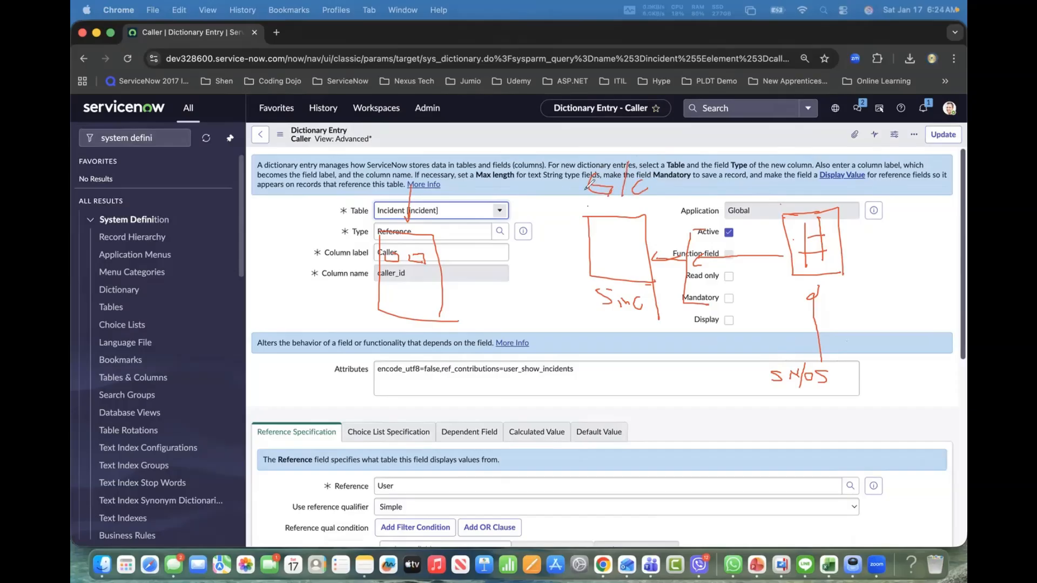
pyautogui.moveTo(567, 176)
pyautogui.mouseDown()
pyautogui.moveTo(410, 174)
pyautogui.moveTo(394, 230)
pyautogui.mouseUp()
pyautogui.moveTo(558, 181)
pyautogui.mouseDown()
pyautogui.moveTo(415, 216)
pyautogui.moveTo(424, 262)
pyautogui.mouseUp()
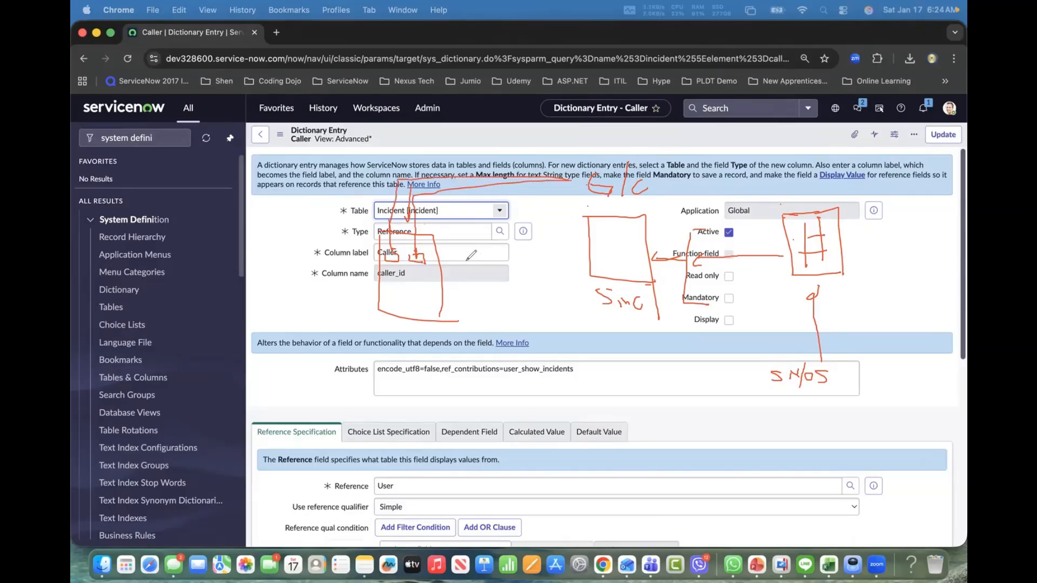